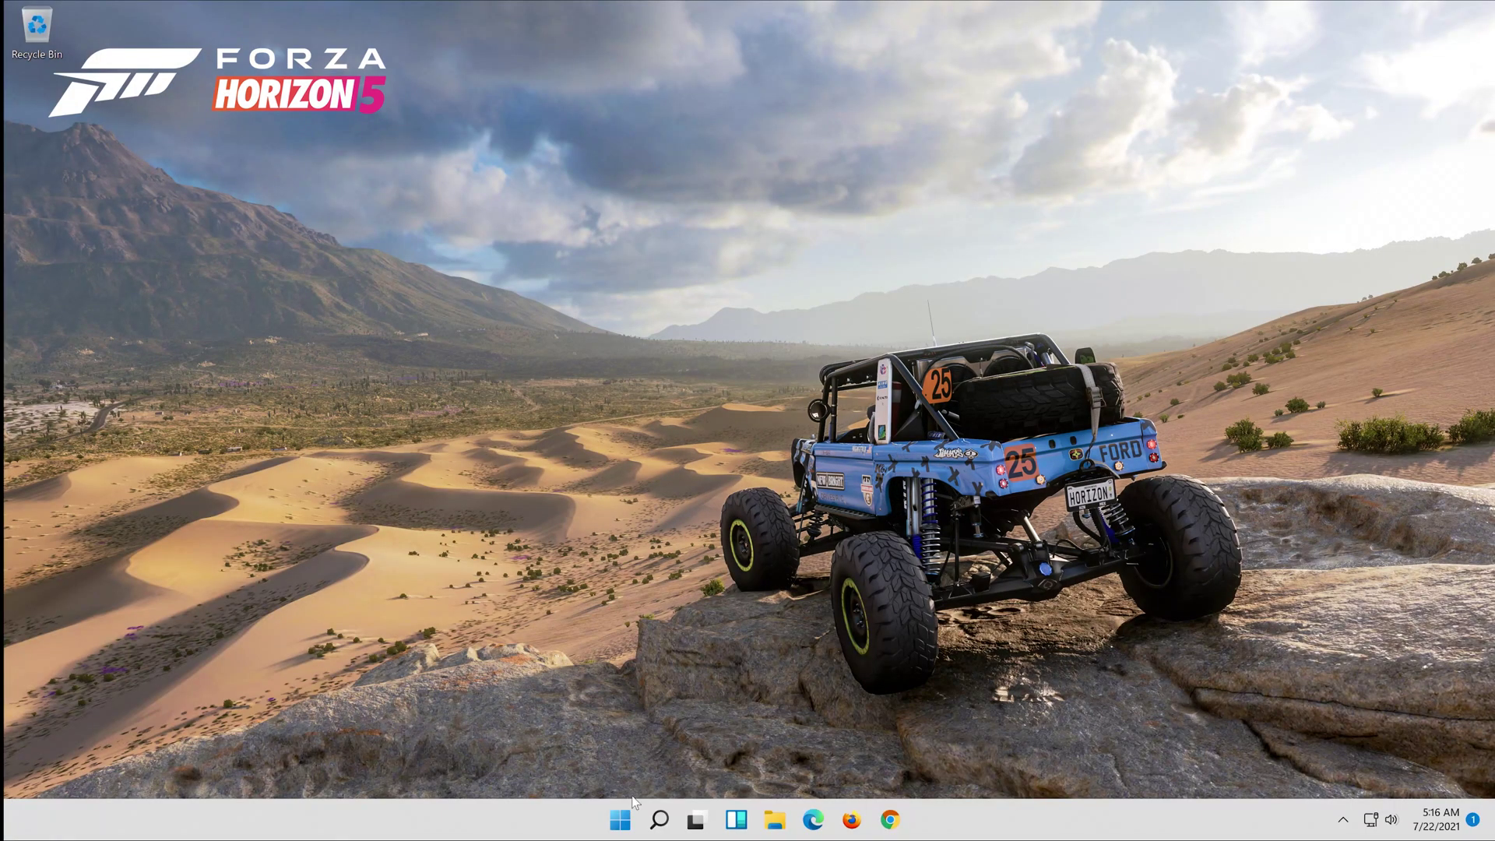
- Search the Start menu for 'settings' and launch the Settings app
{"action": "left_click", "coordinate": [621, 819]}
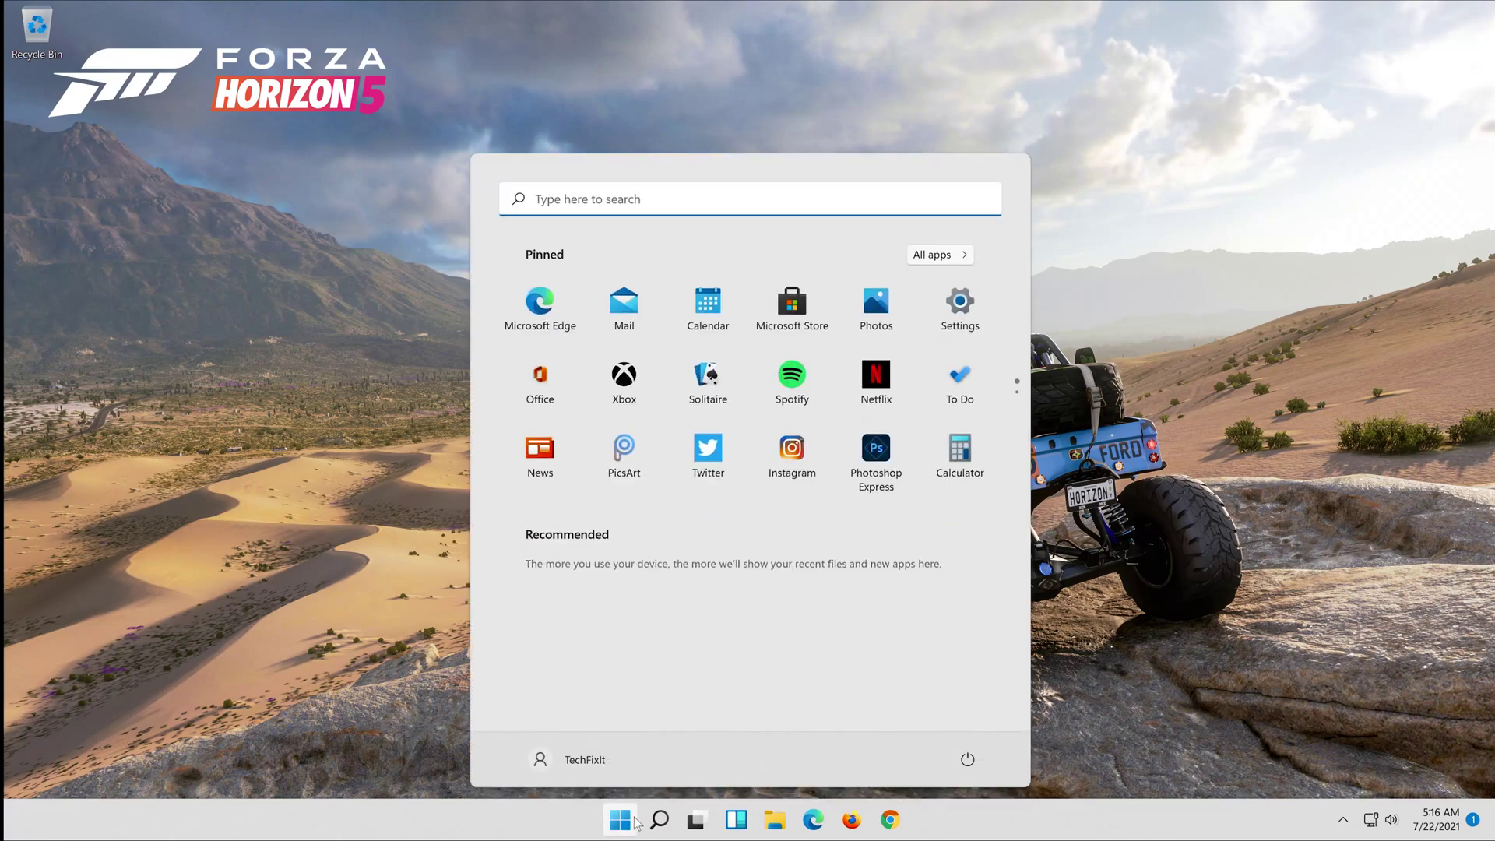
{"action": "type", "text": "settings"}
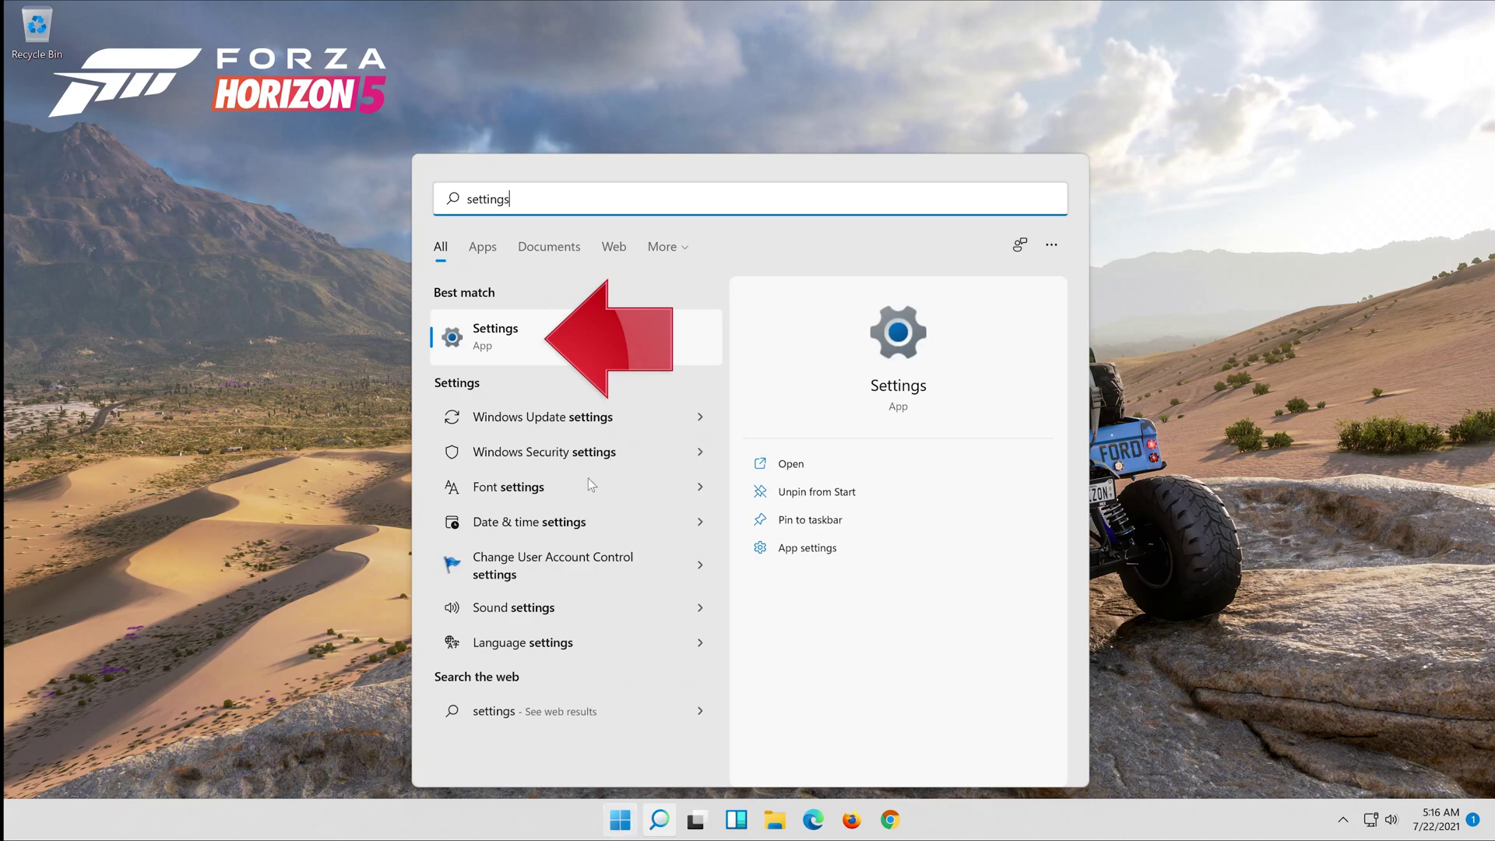
{"action": "left_click", "coordinate": [558, 345]}
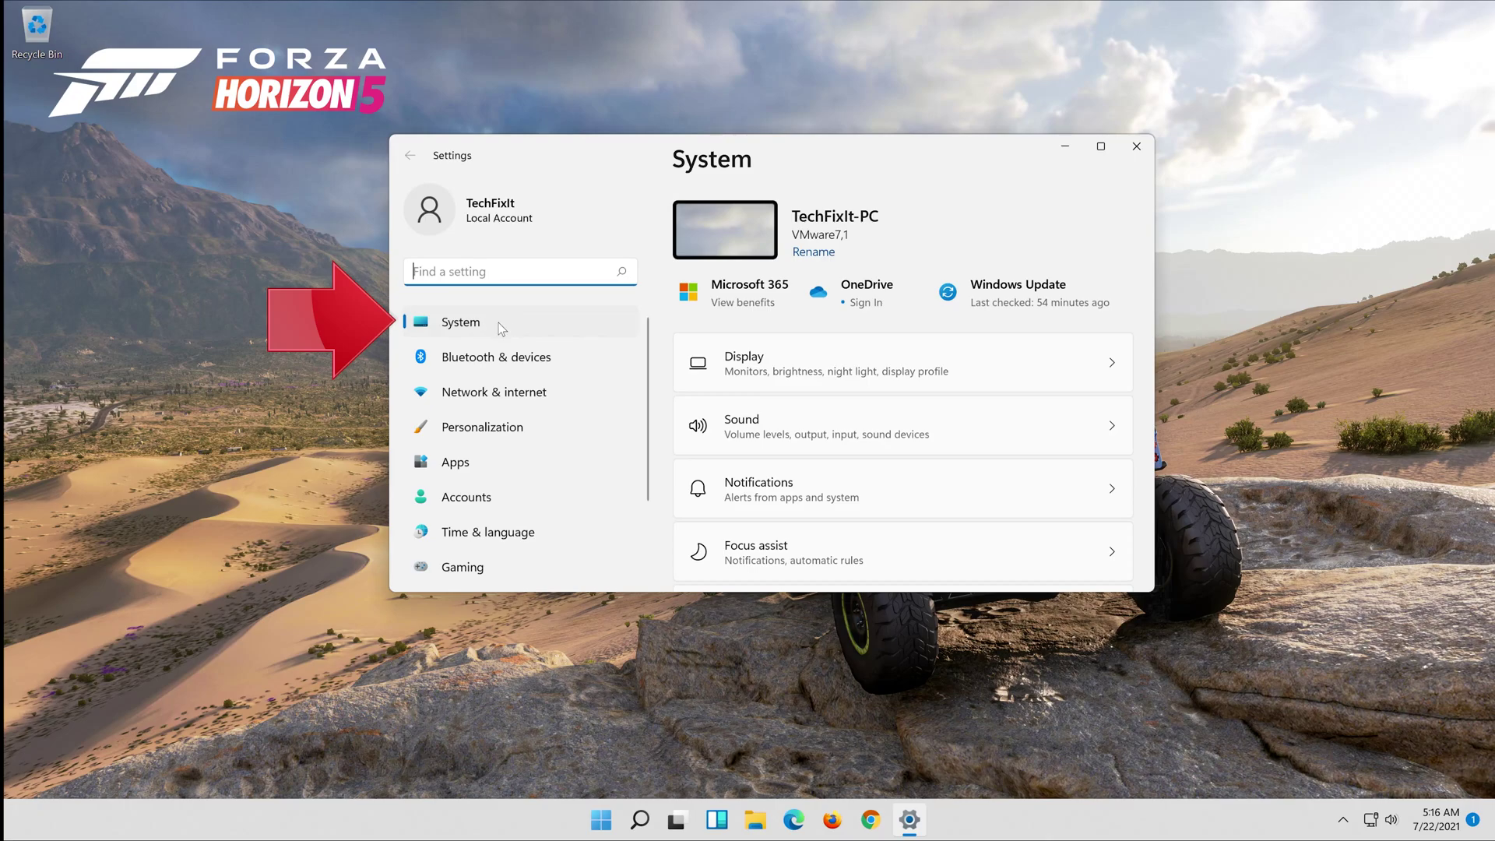
- Open the Troubleshoot page under System settings
{"action": "left_click", "coordinate": [493, 329]}
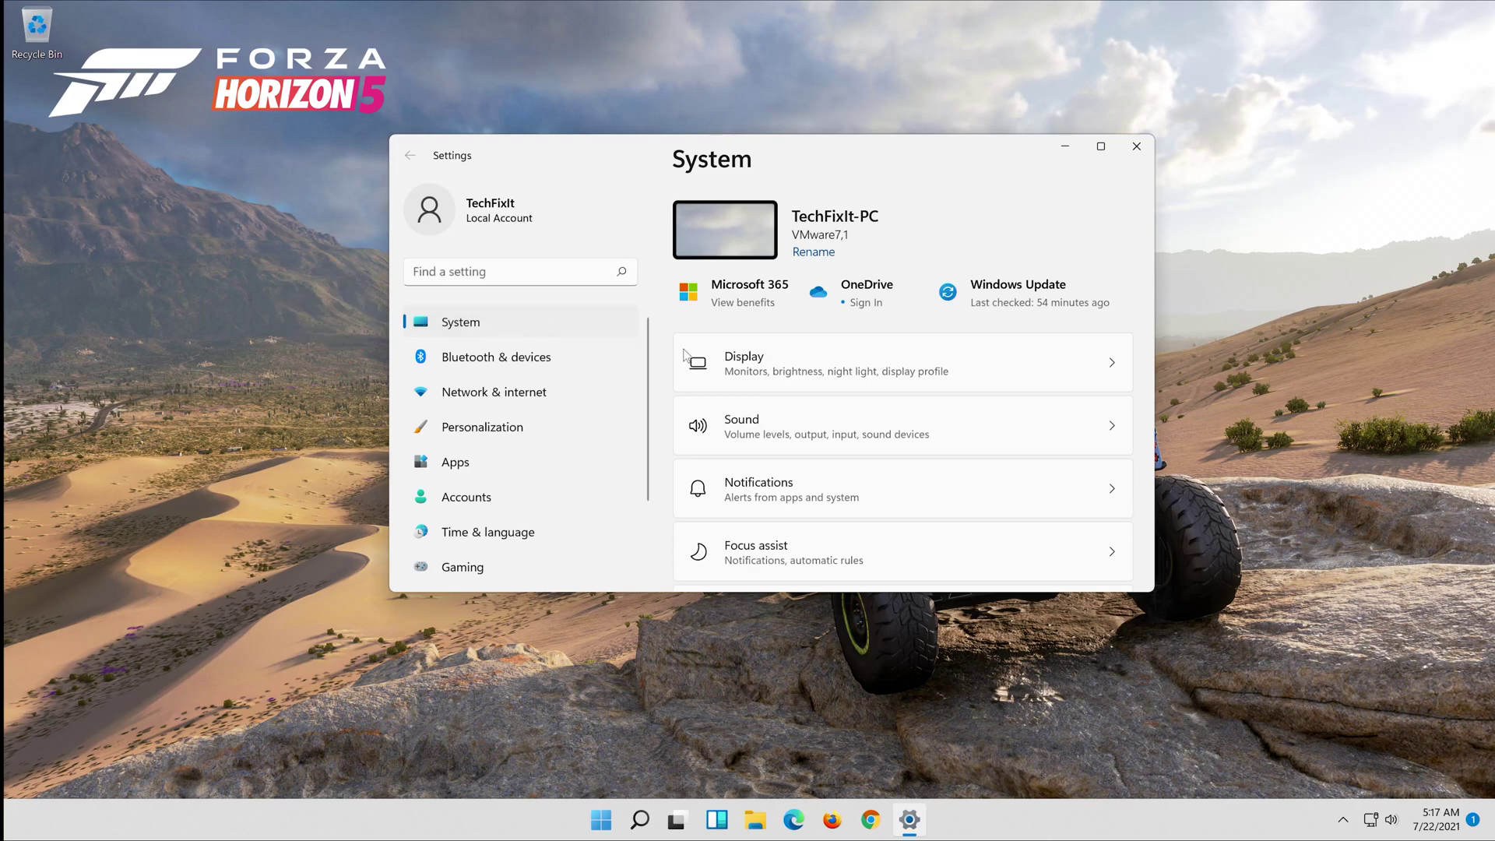
{"action": "scroll", "coordinate": [852, 474], "scroll_direction": "down", "scroll_amount": 3}
{"action": "scroll", "coordinate": [852, 477], "scroll_direction": "down", "scroll_amount": 2}
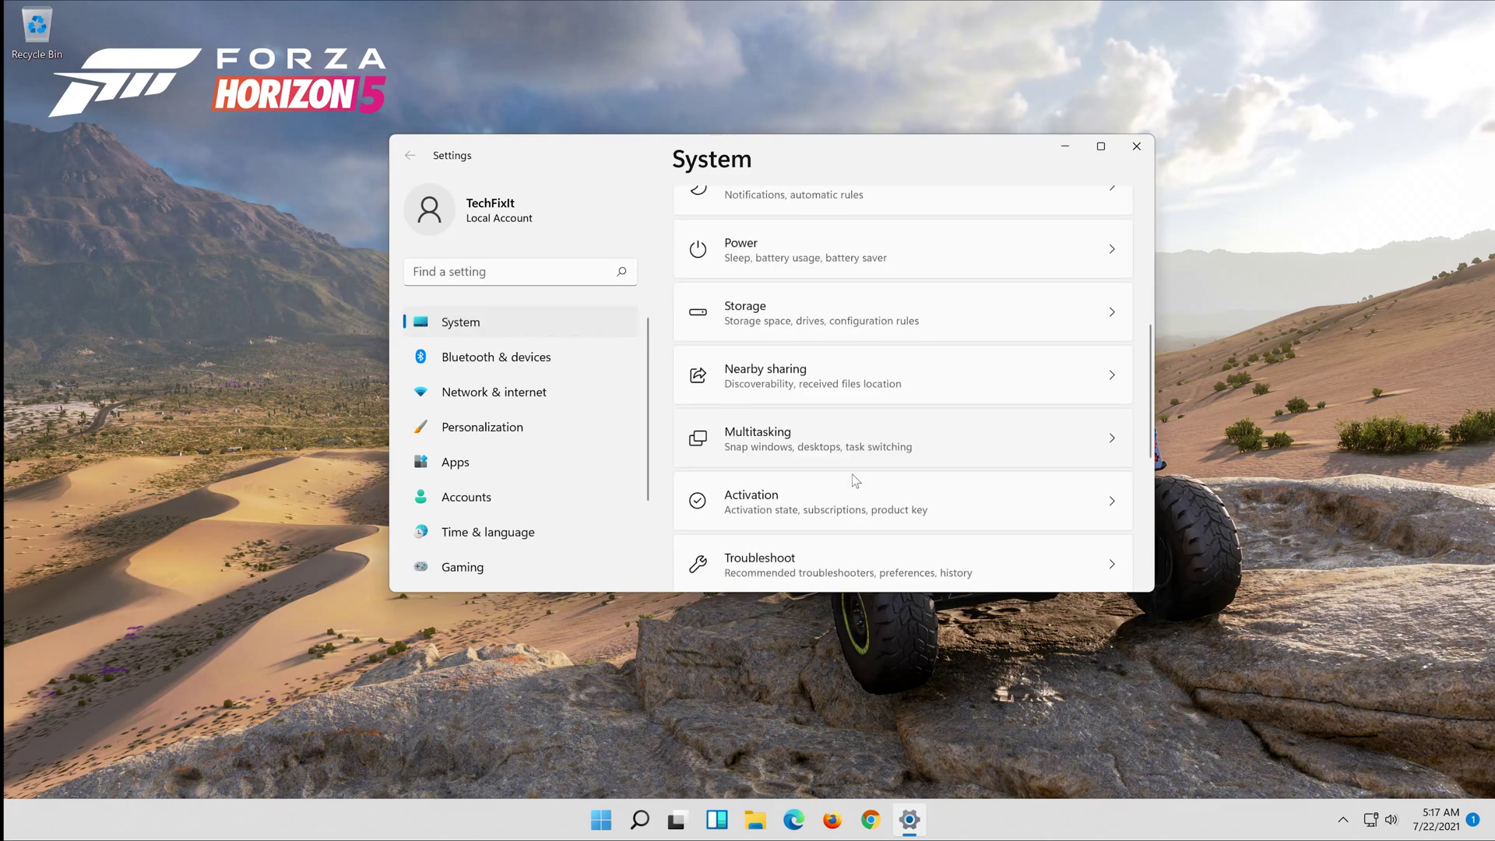
{"action": "scroll", "coordinate": [856, 480], "scroll_direction": "down", "scroll_amount": 2}
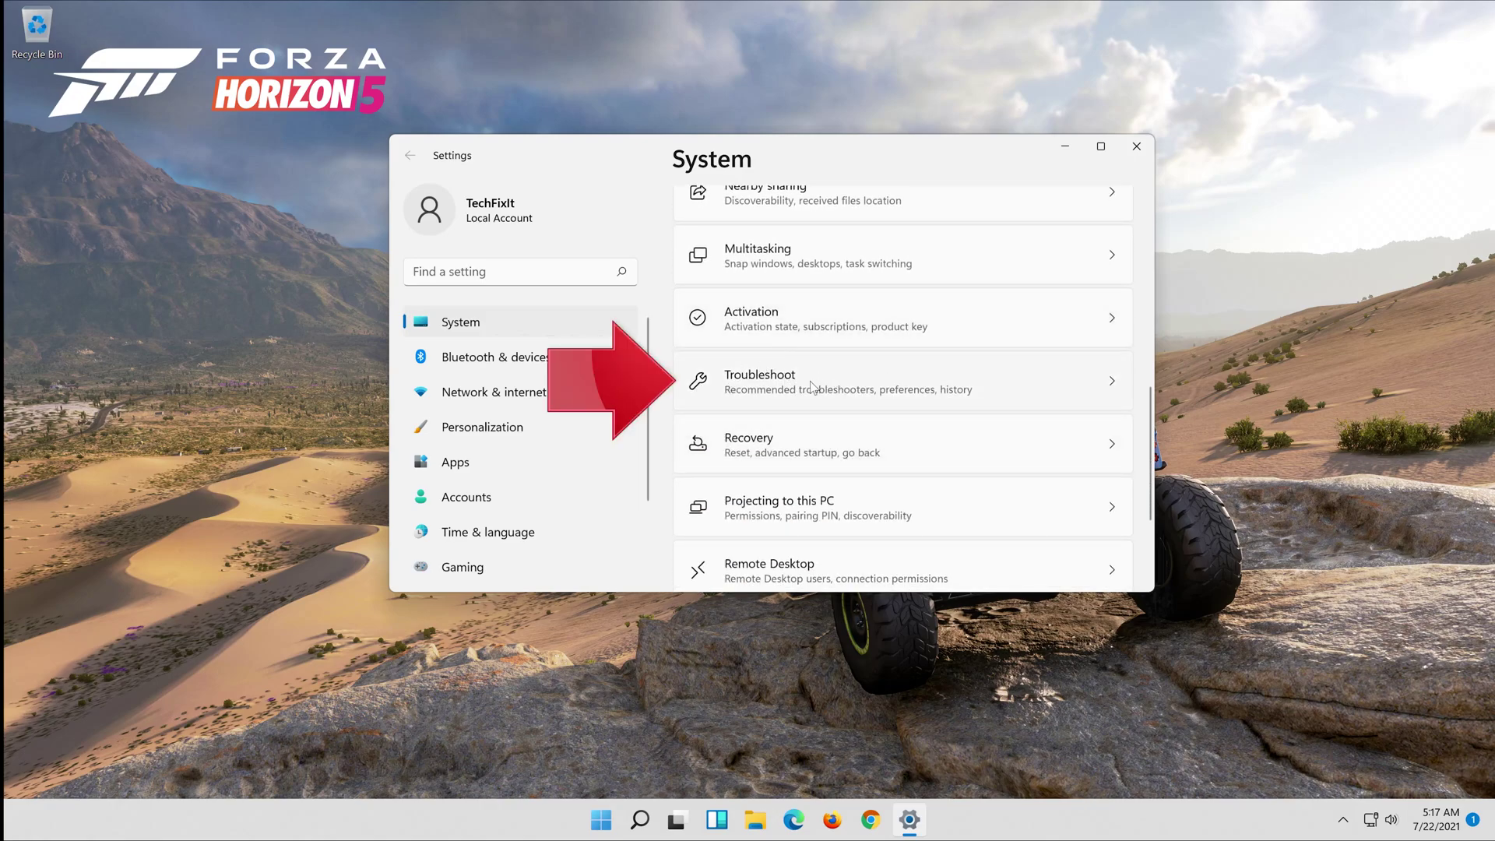
{"action": "left_click", "coordinate": [812, 388]}
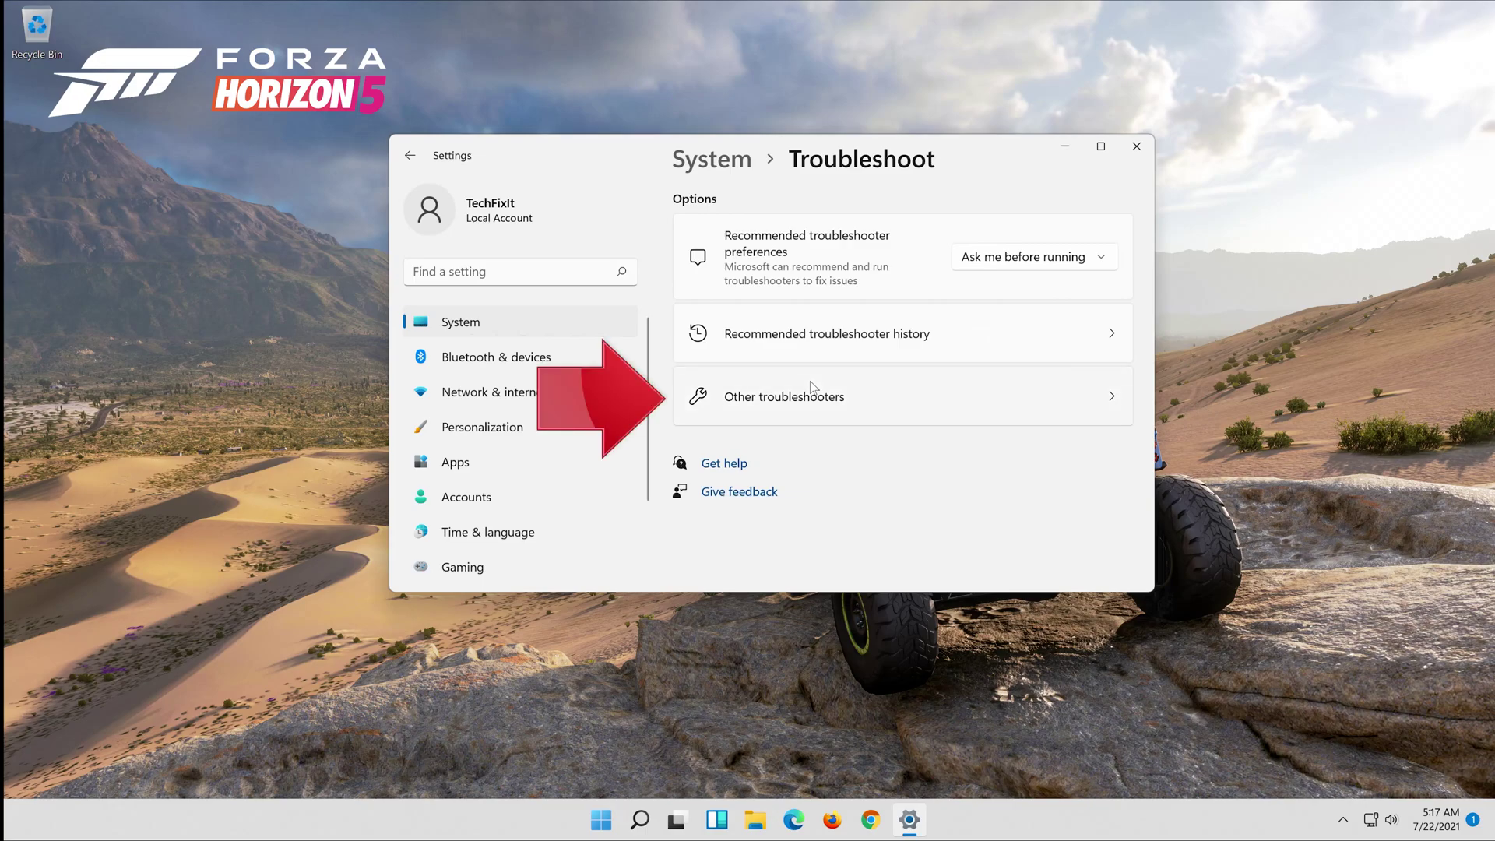
- Show Other troubleshooters and scroll down to Windows Store Apps
{"action": "left_click", "coordinate": [851, 401]}
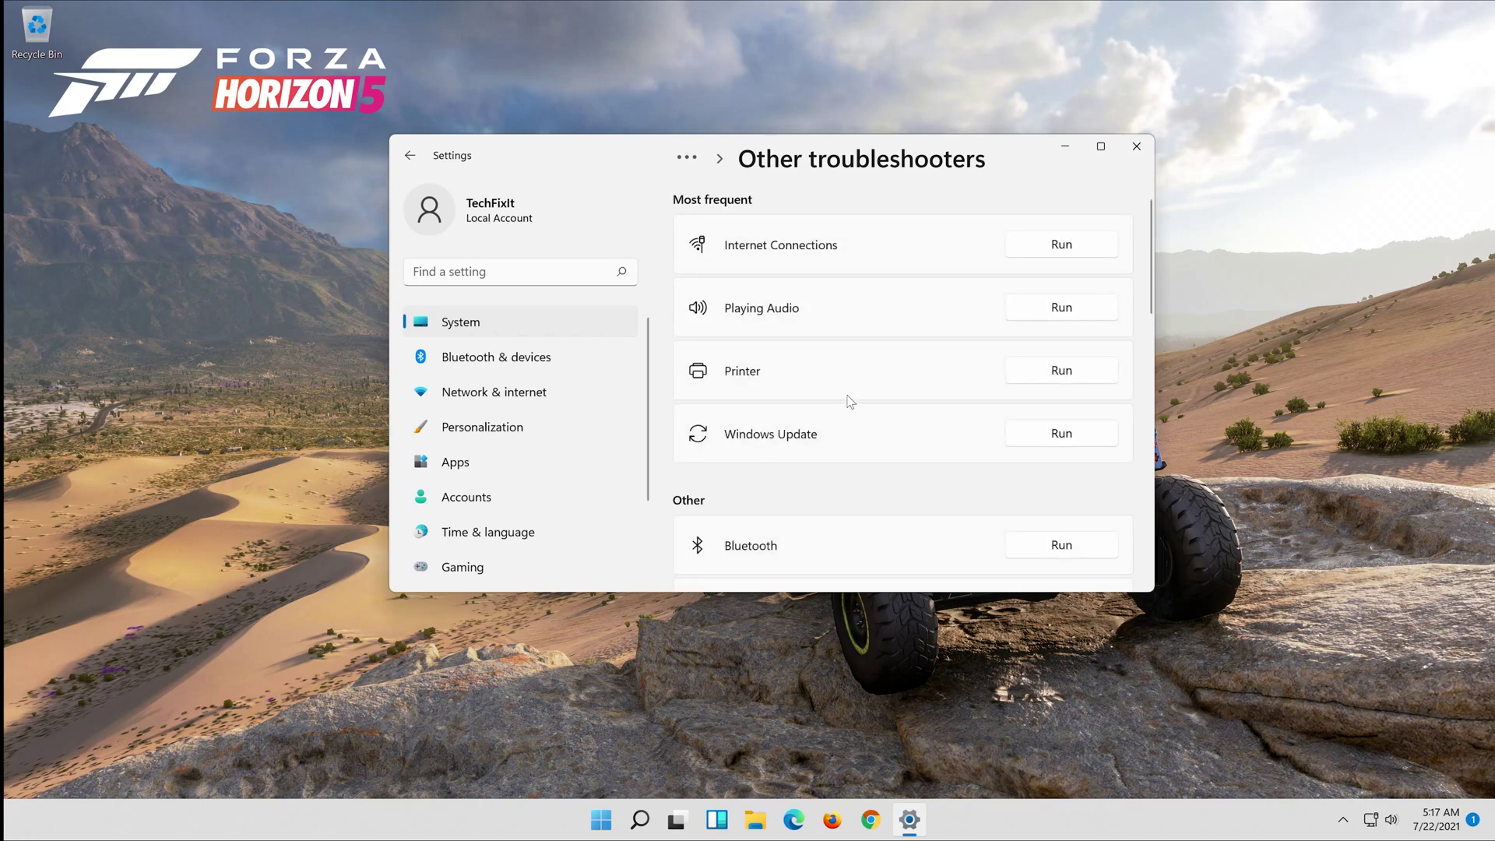
{"action": "scroll", "coordinate": [850, 401], "scroll_direction": "down", "scroll_amount": 5}
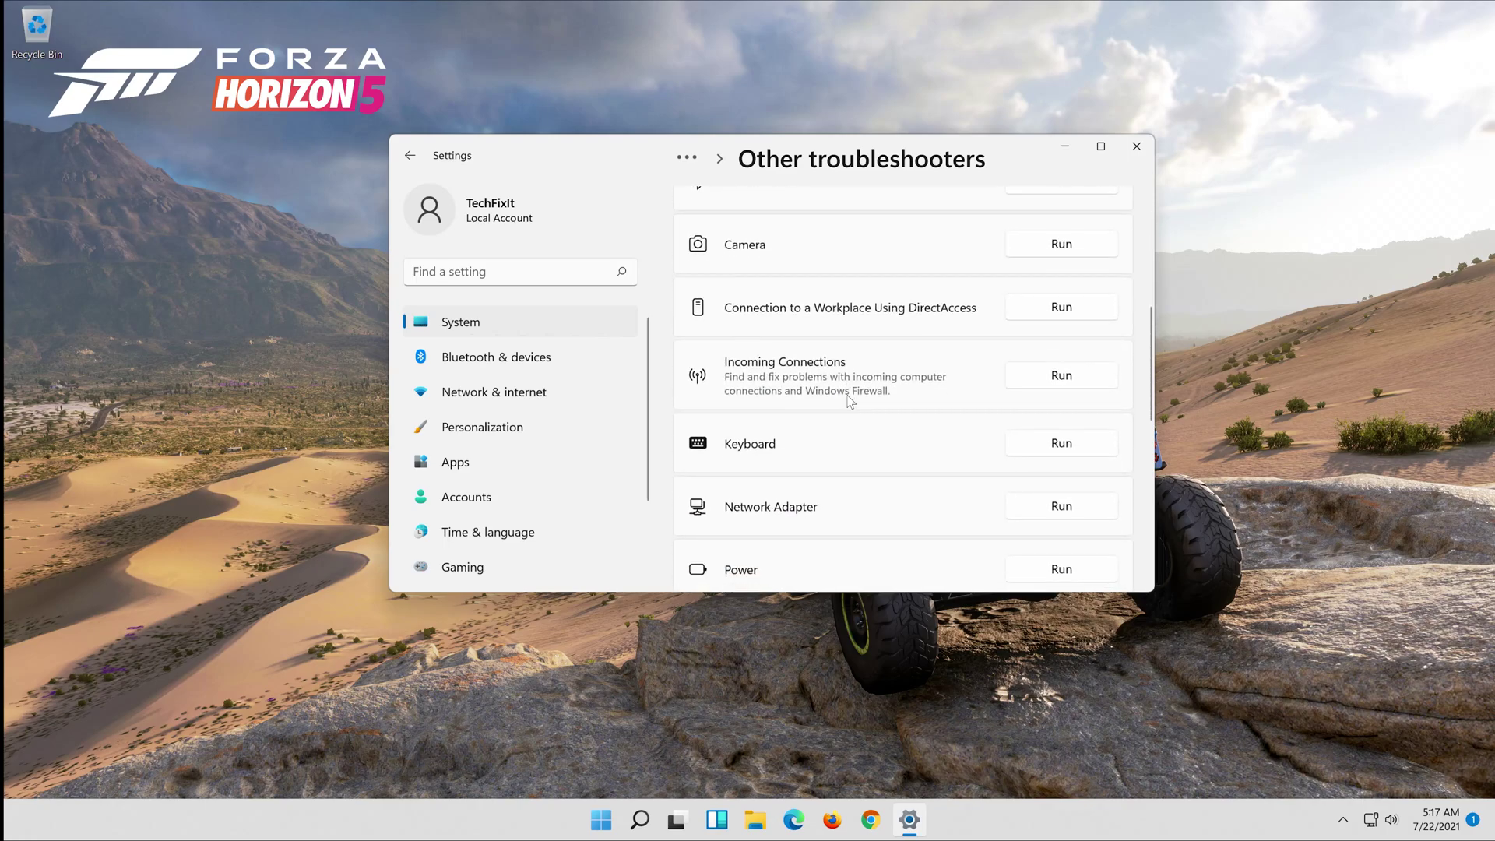
{"action": "scroll", "coordinate": [851, 401], "scroll_direction": "down", "scroll_amount": 2}
{"action": "scroll", "coordinate": [850, 401], "scroll_direction": "down", "scroll_amount": 2}
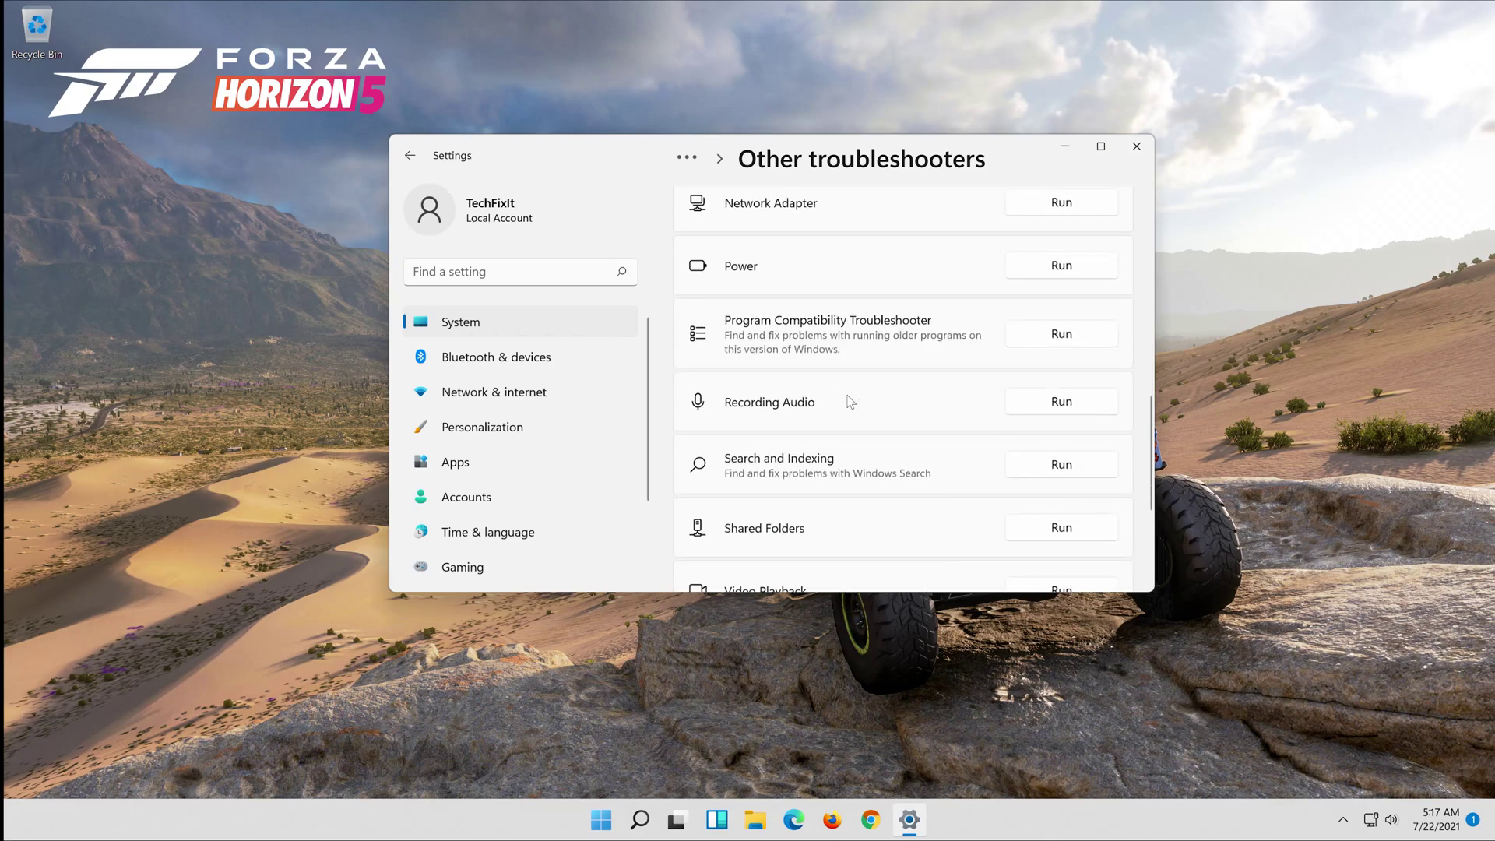
{"action": "scroll", "coordinate": [850, 401], "scroll_direction": "down", "scroll_amount": 4}
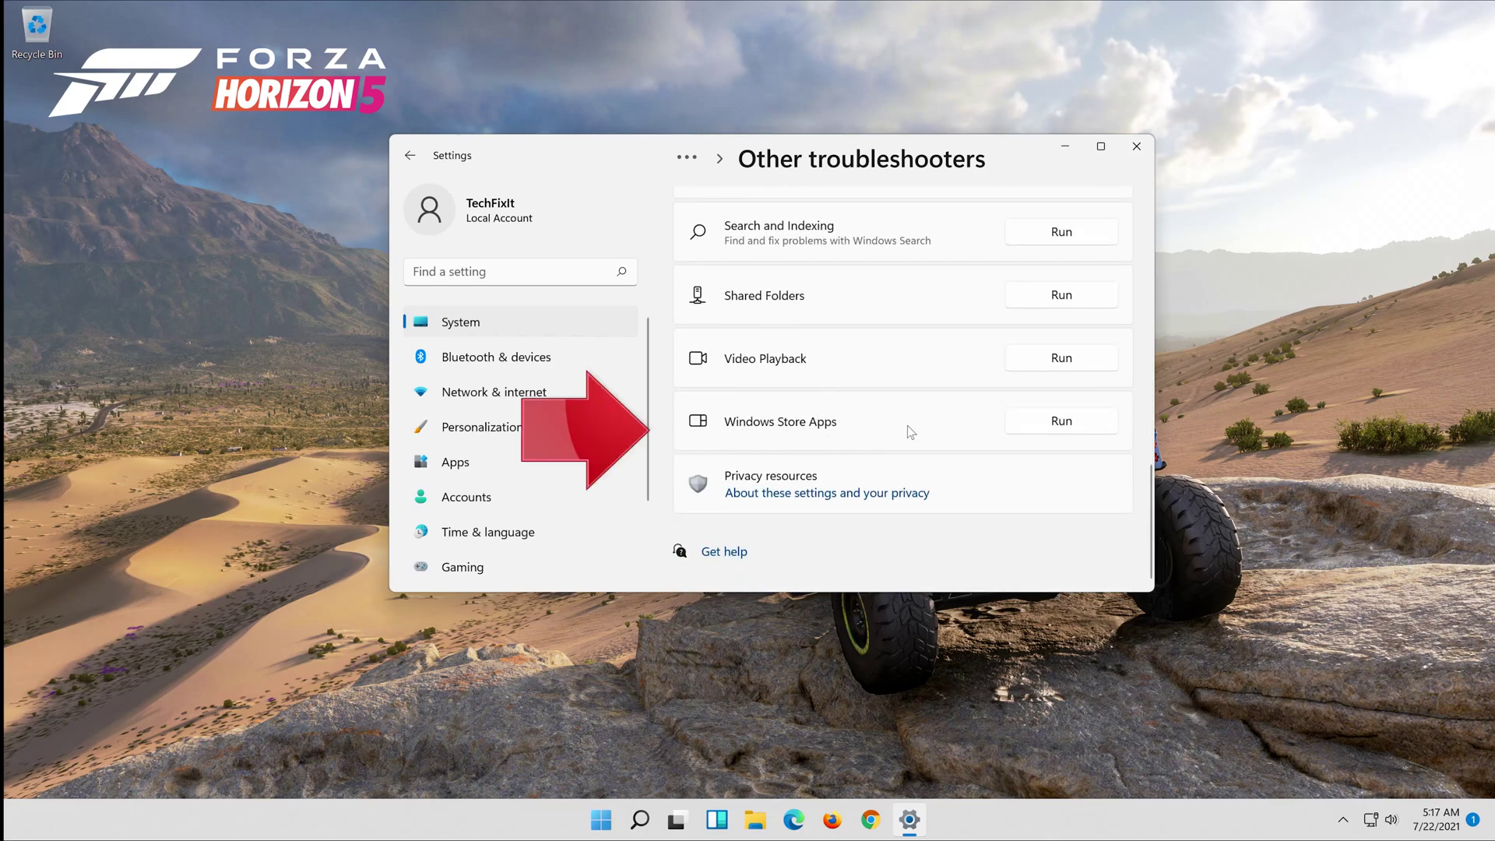
- Run the Windows Store Apps troubleshooter
{"action": "left_click", "coordinate": [1068, 423]}
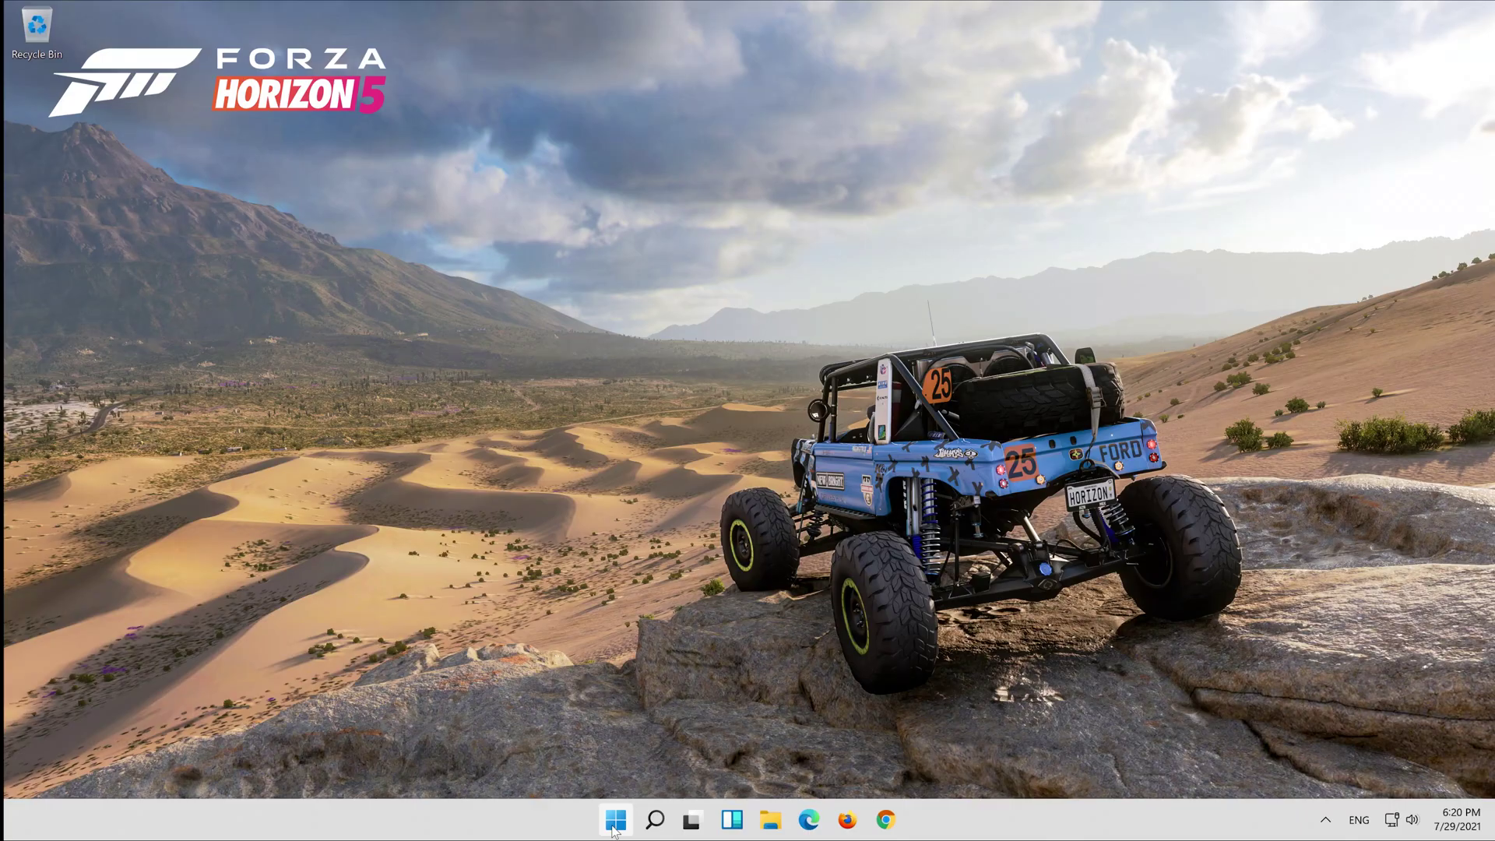
- Relaunch Settings through a Start menu search for 'settings'
{"action": "left_click", "coordinate": [614, 827]}
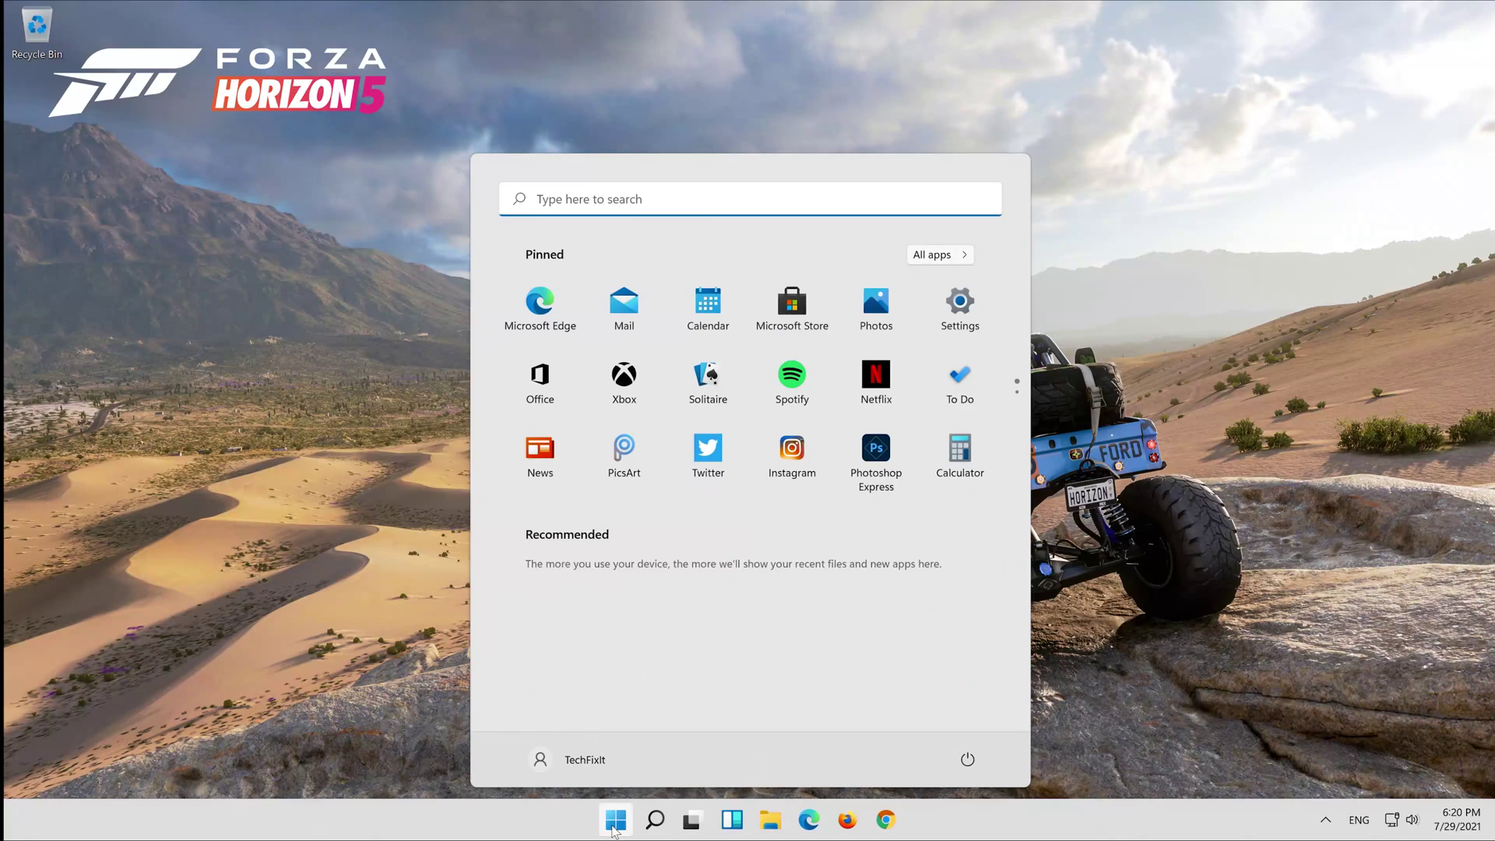
{"action": "type", "text": "set"}
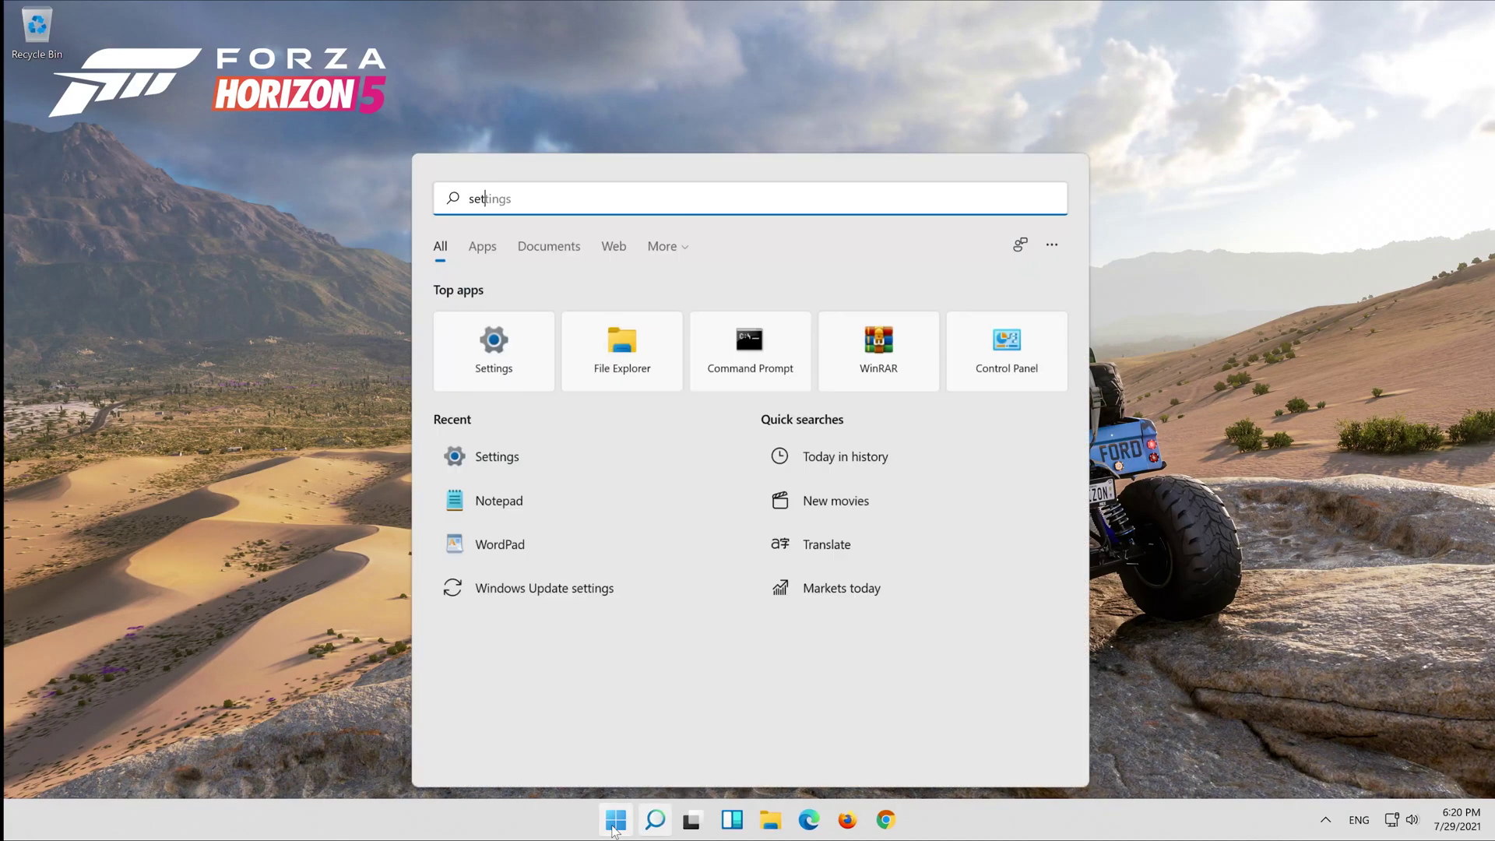
{"action": "type", "text": "tings"}
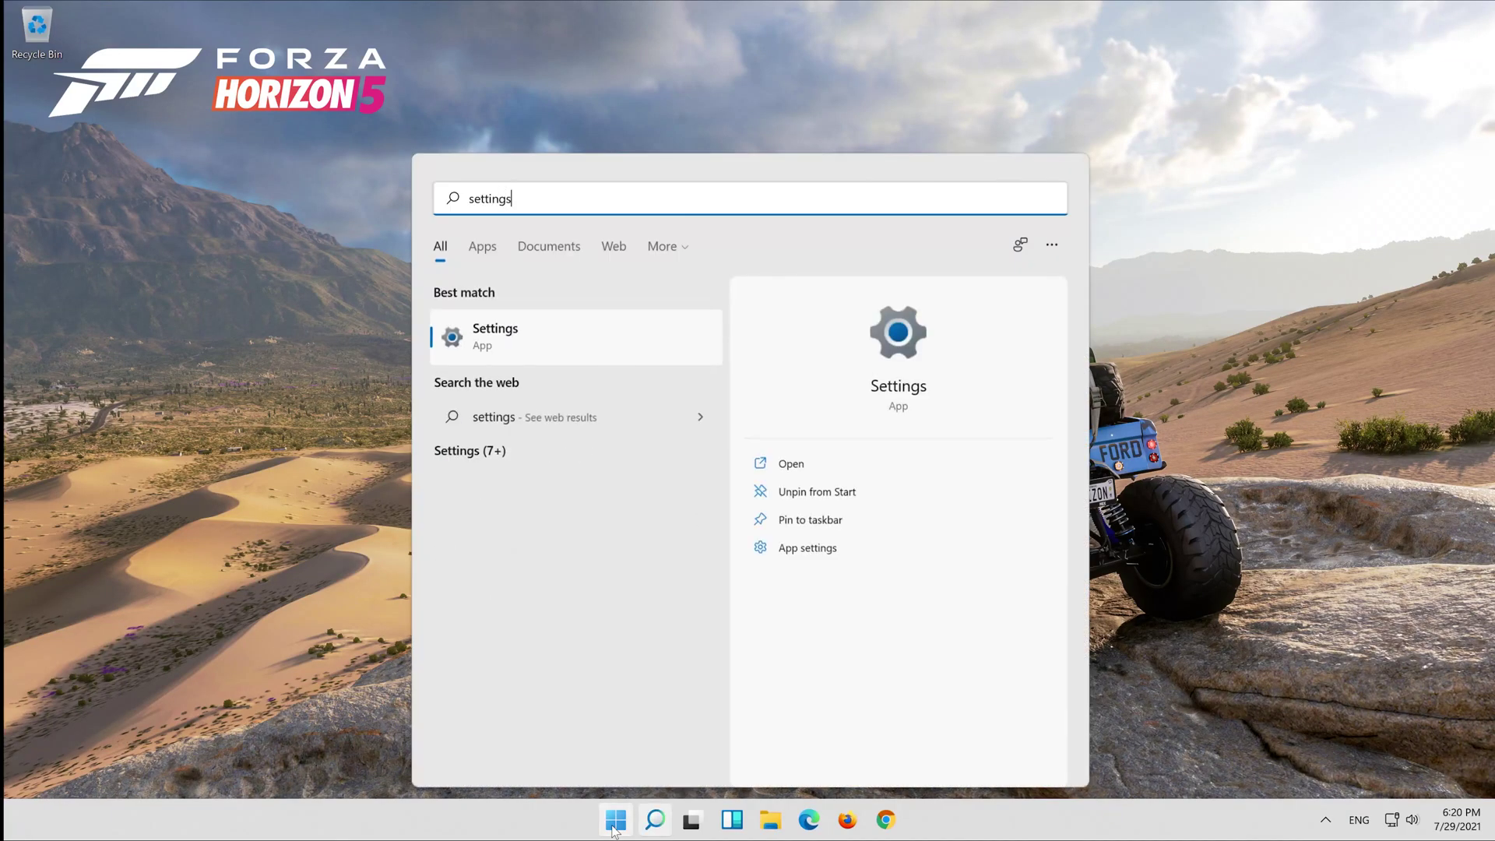
{"action": "left_click", "coordinate": [562, 356]}
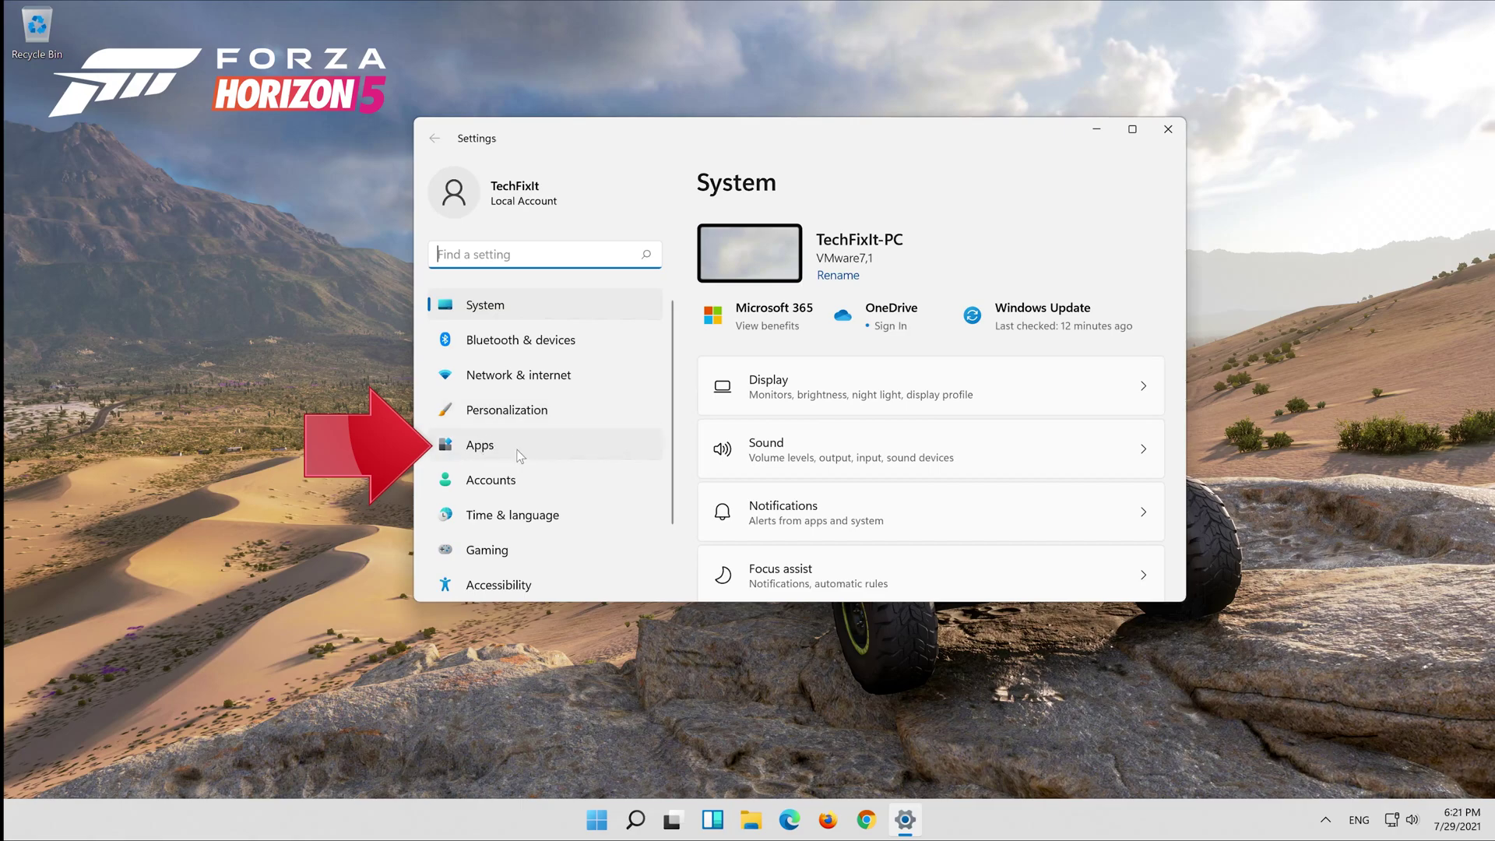
- Go to Apps > Apps & features and show Microsoft Store's more-actions menu
{"action": "left_click", "coordinate": [520, 456]}
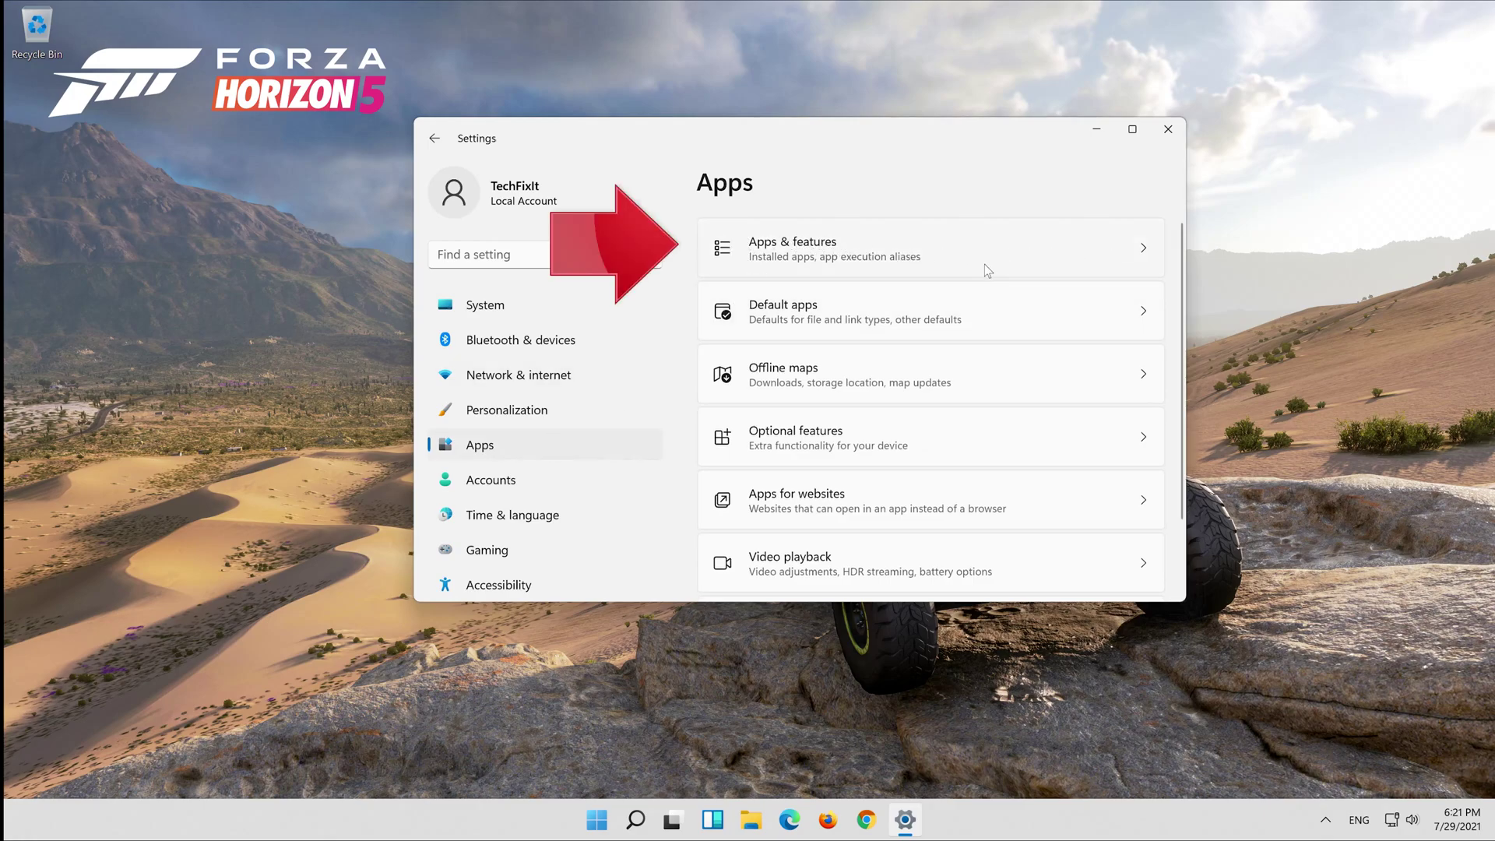
{"action": "left_click", "coordinate": [775, 269]}
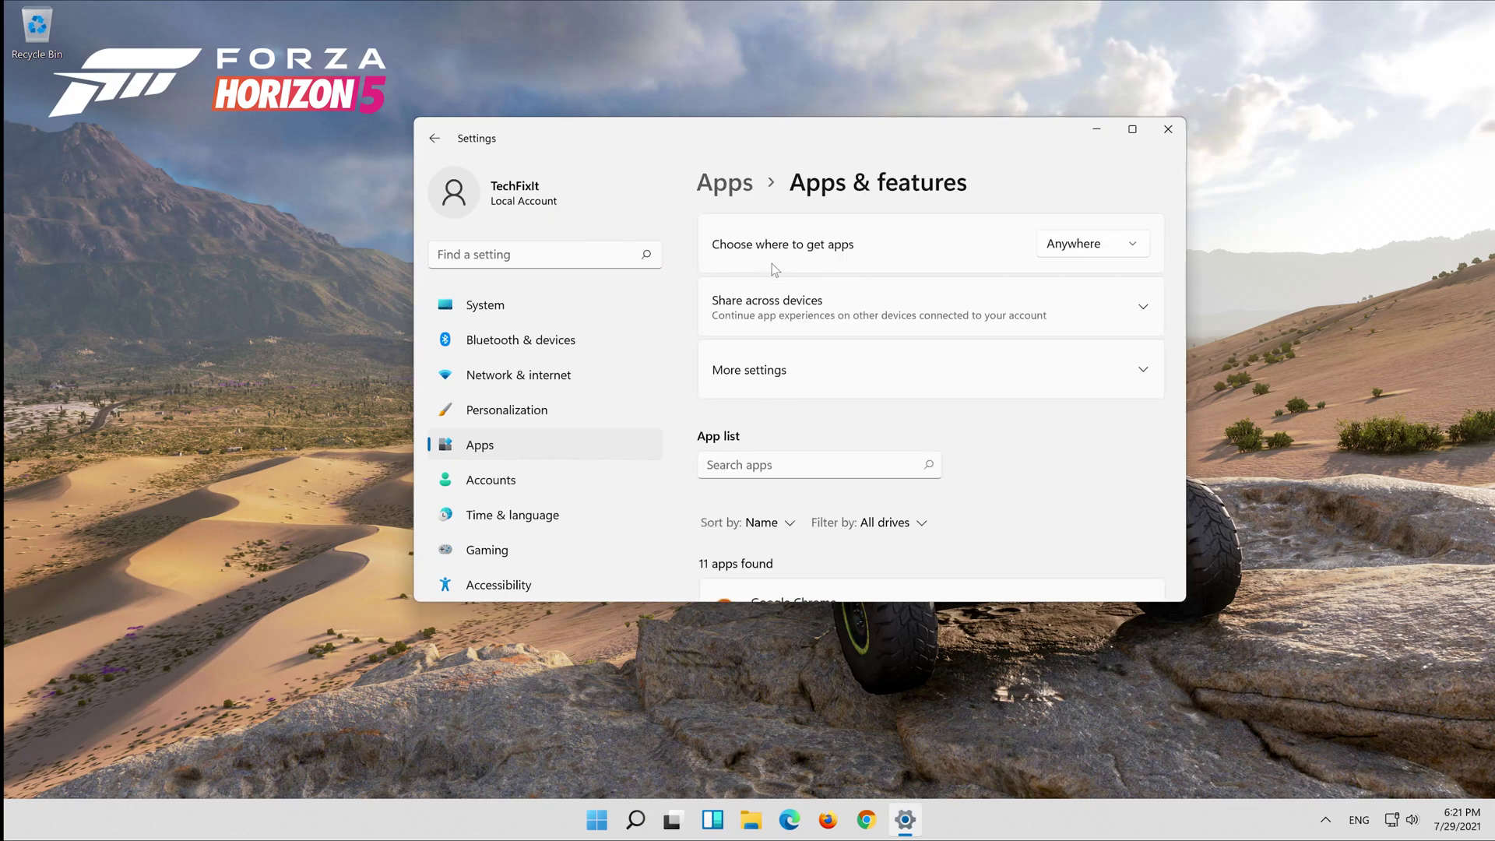
{"action": "scroll", "coordinate": [955, 399], "scroll_direction": "down", "scroll_amount": 10}
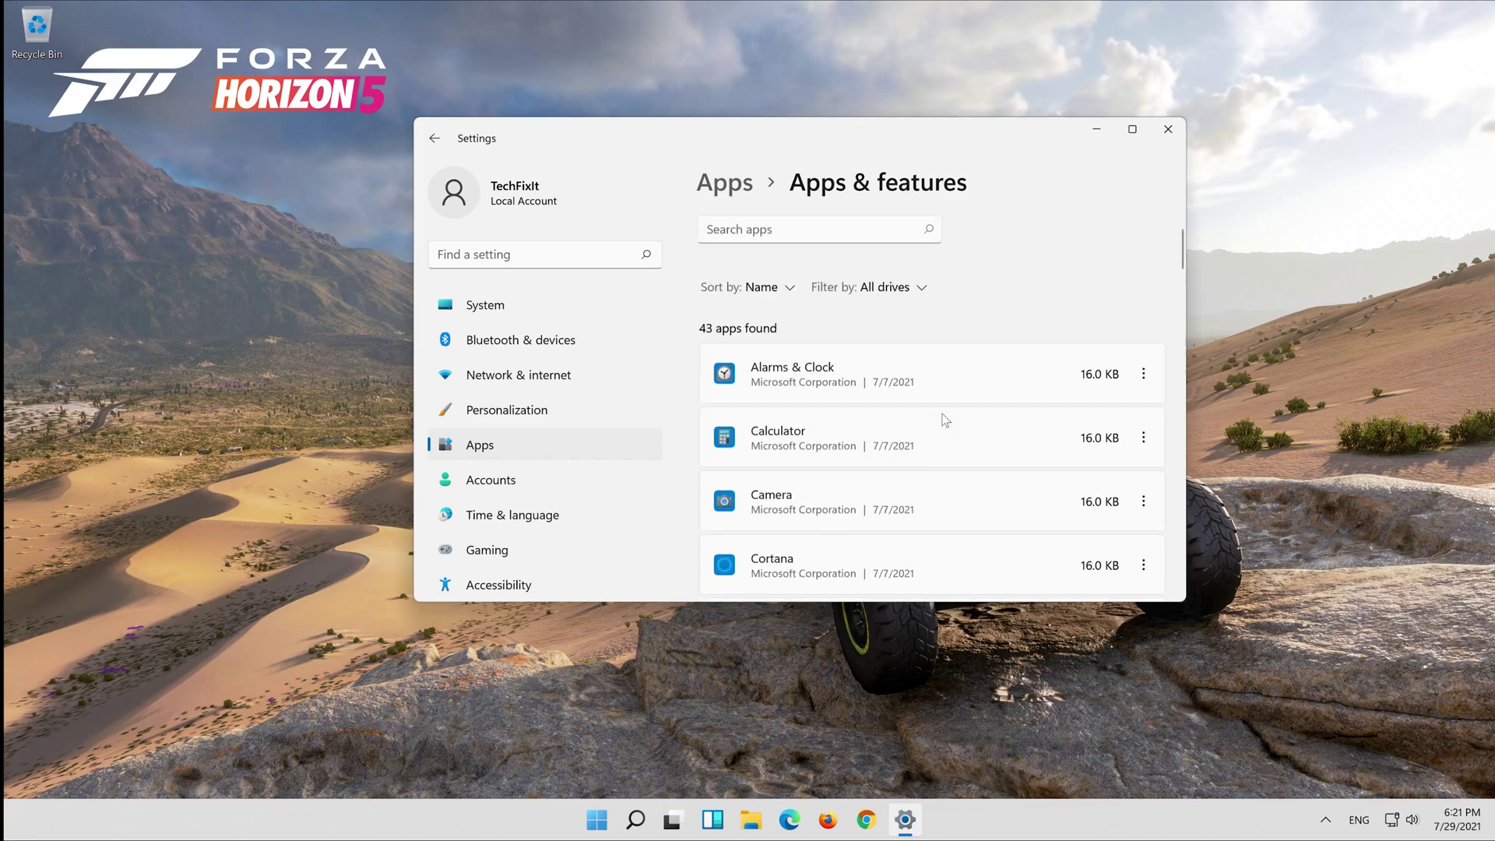
{"action": "scroll", "coordinate": [945, 421], "scroll_direction": "down", "scroll_amount": 4}
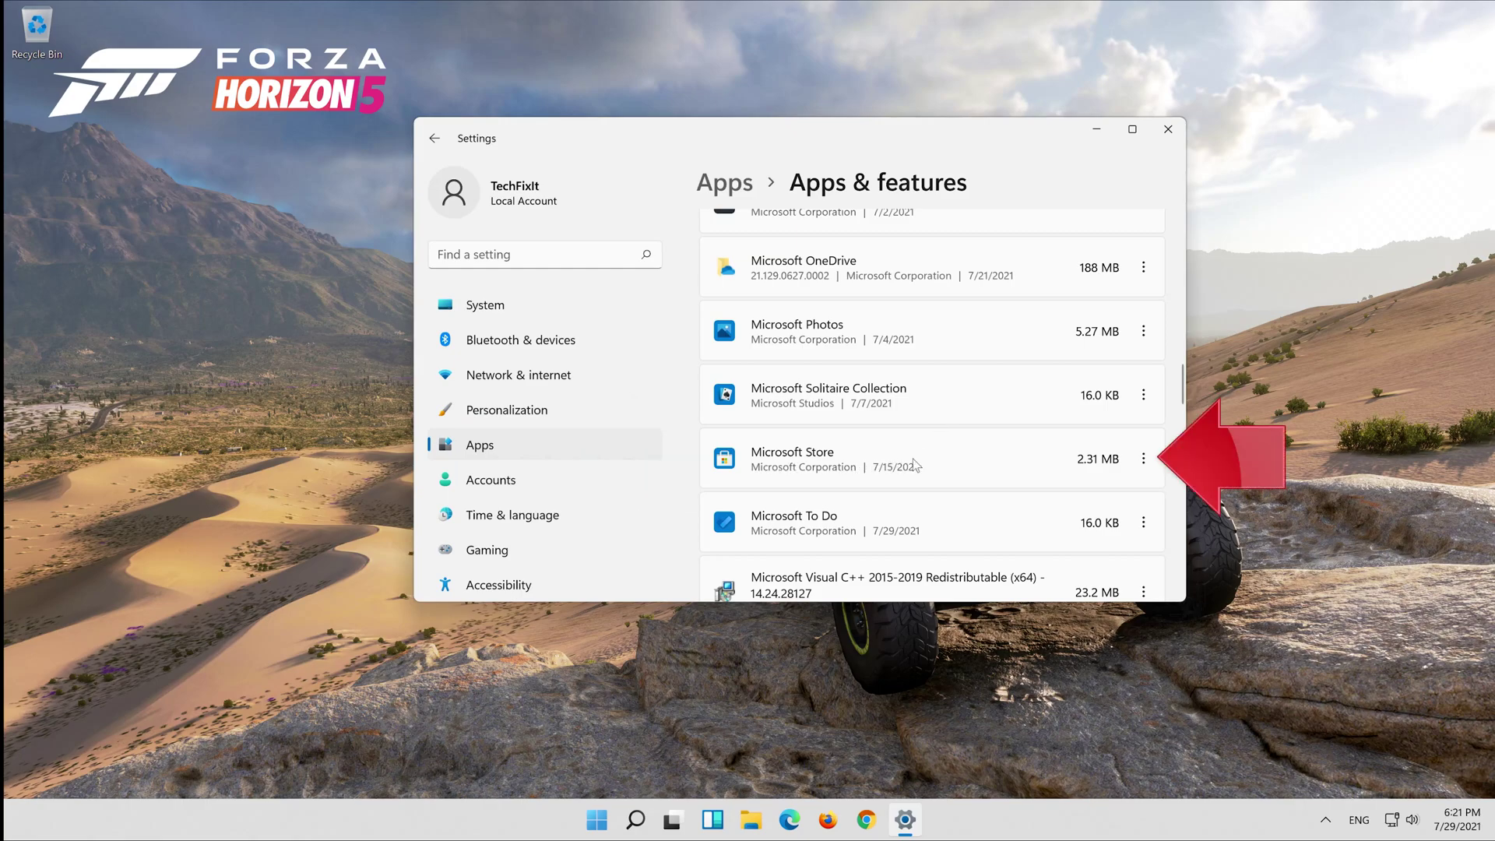
{"action": "left_click", "coordinate": [1143, 464]}
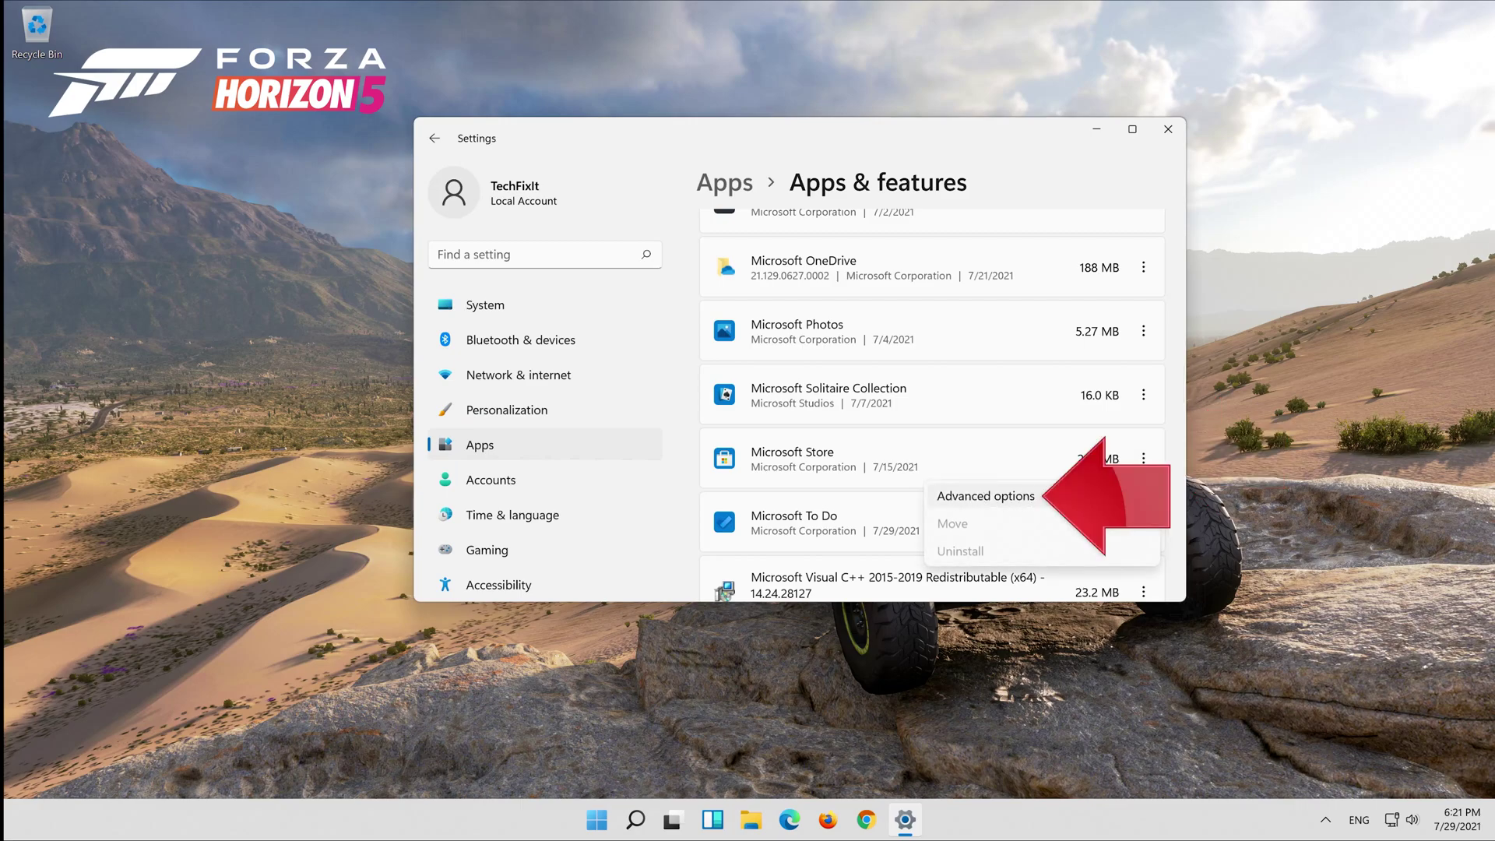
- Open Microsoft Store's advanced options and repair the app, keeping its data
{"action": "left_click", "coordinate": [1062, 488]}
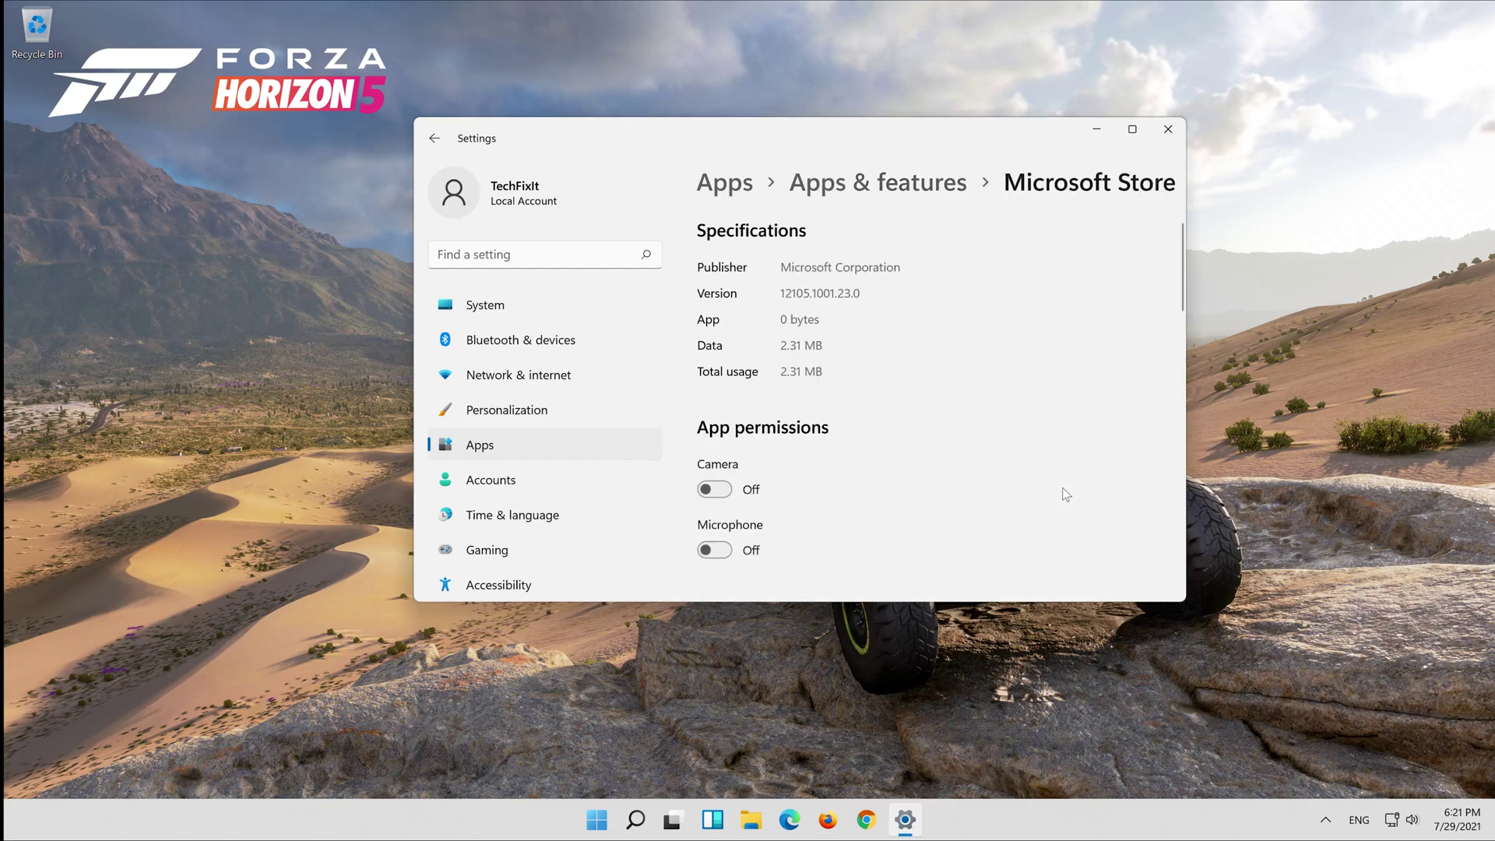
{"action": "scroll", "coordinate": [969, 391], "scroll_direction": "down", "scroll_amount": 6}
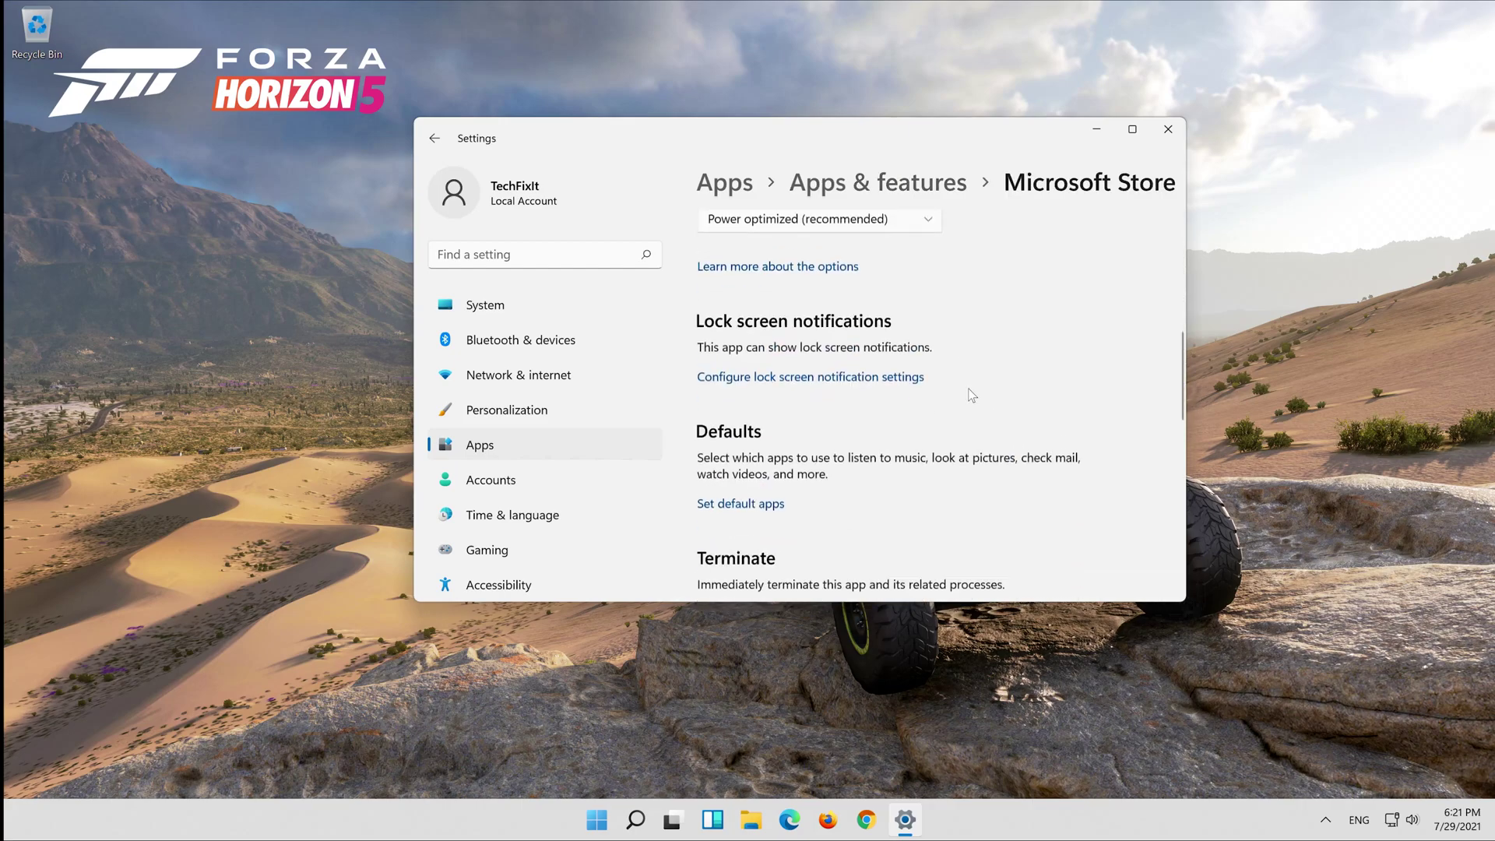
{"action": "scroll", "coordinate": [973, 395], "scroll_direction": "down", "scroll_amount": 5}
{"action": "scroll", "coordinate": [994, 393], "scroll_direction": "down", "scroll_amount": 3}
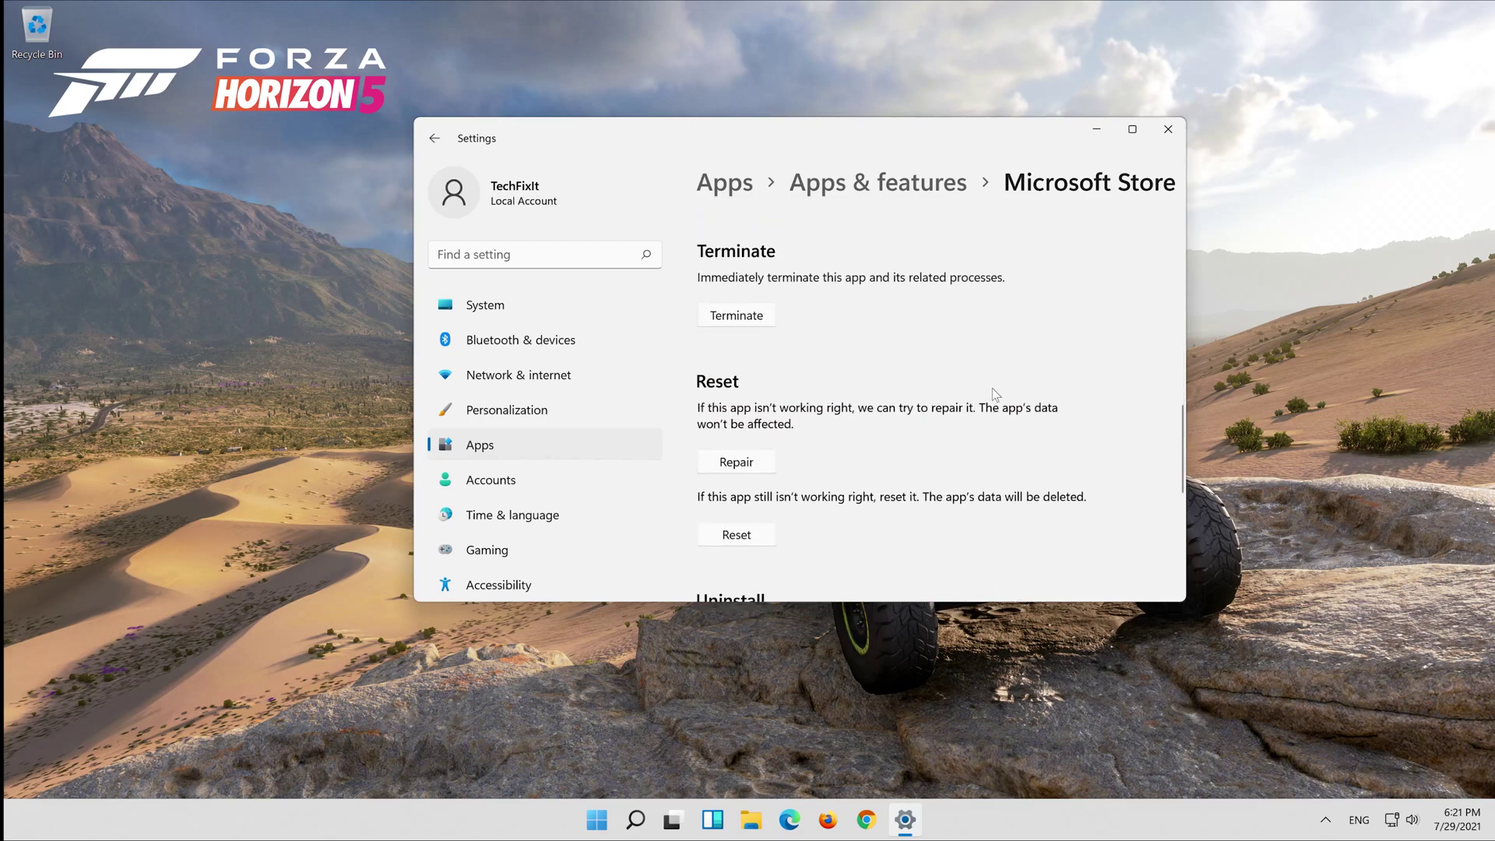
{"action": "scroll", "coordinate": [992, 388], "scroll_direction": "down", "scroll_amount": 1}
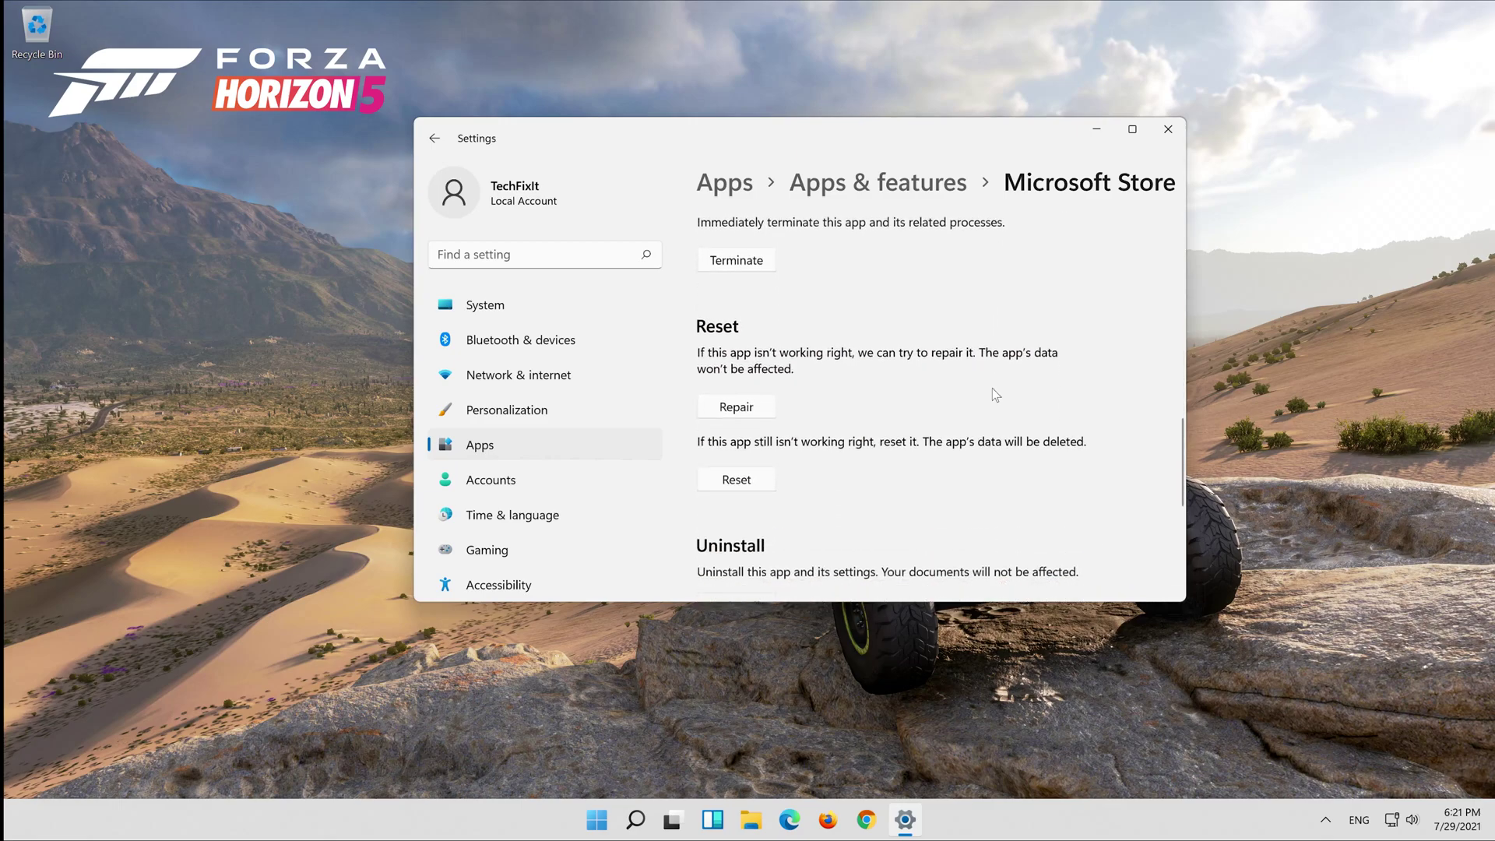
{"action": "left_click", "coordinate": [727, 405]}
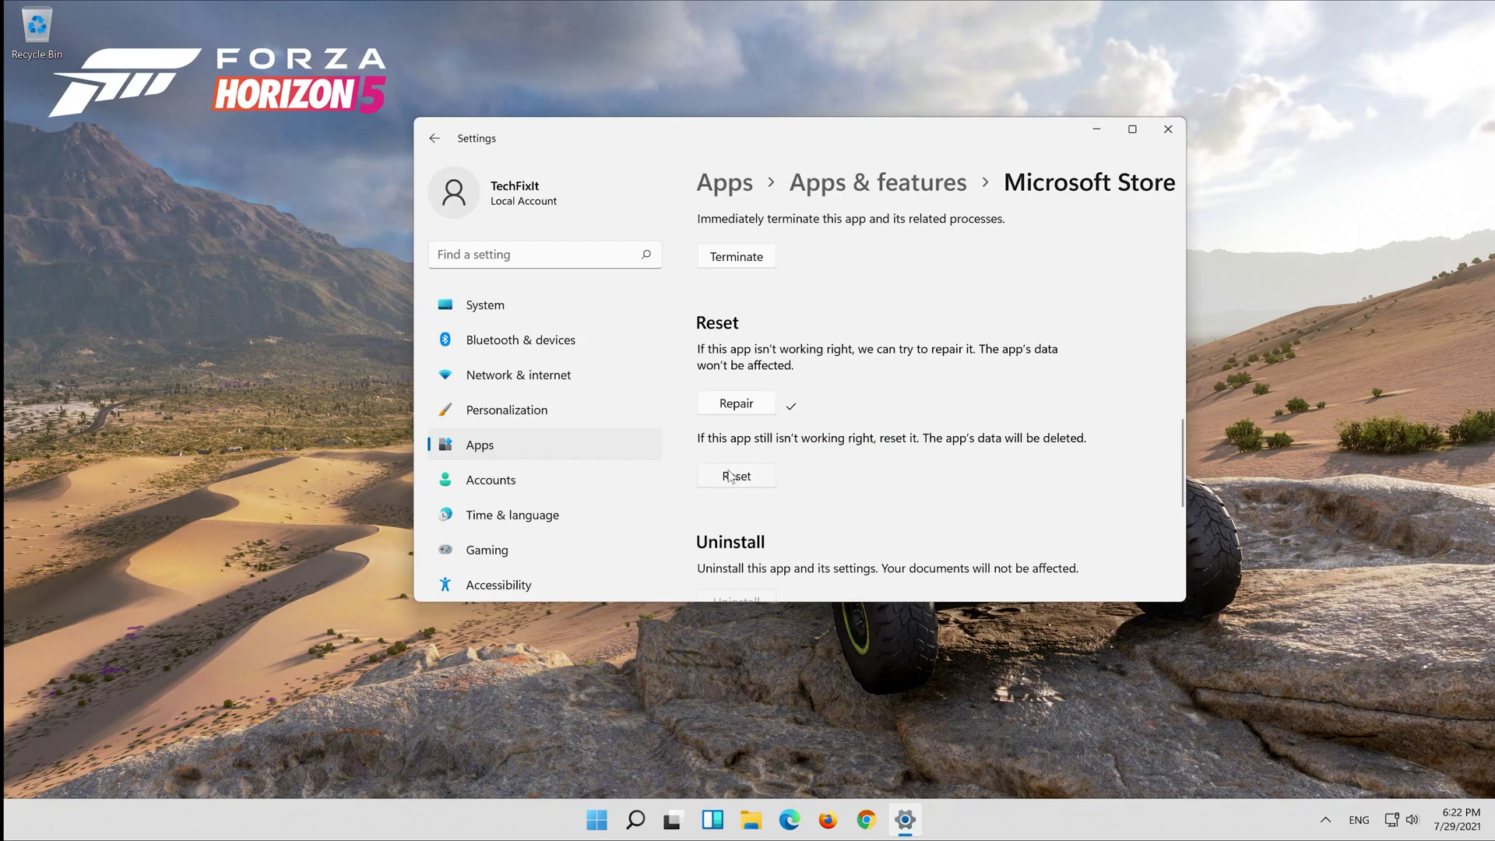
- Reset Microsoft Store, confirming deletion of its app data, then close Settings
{"action": "left_click", "coordinate": [732, 476]}
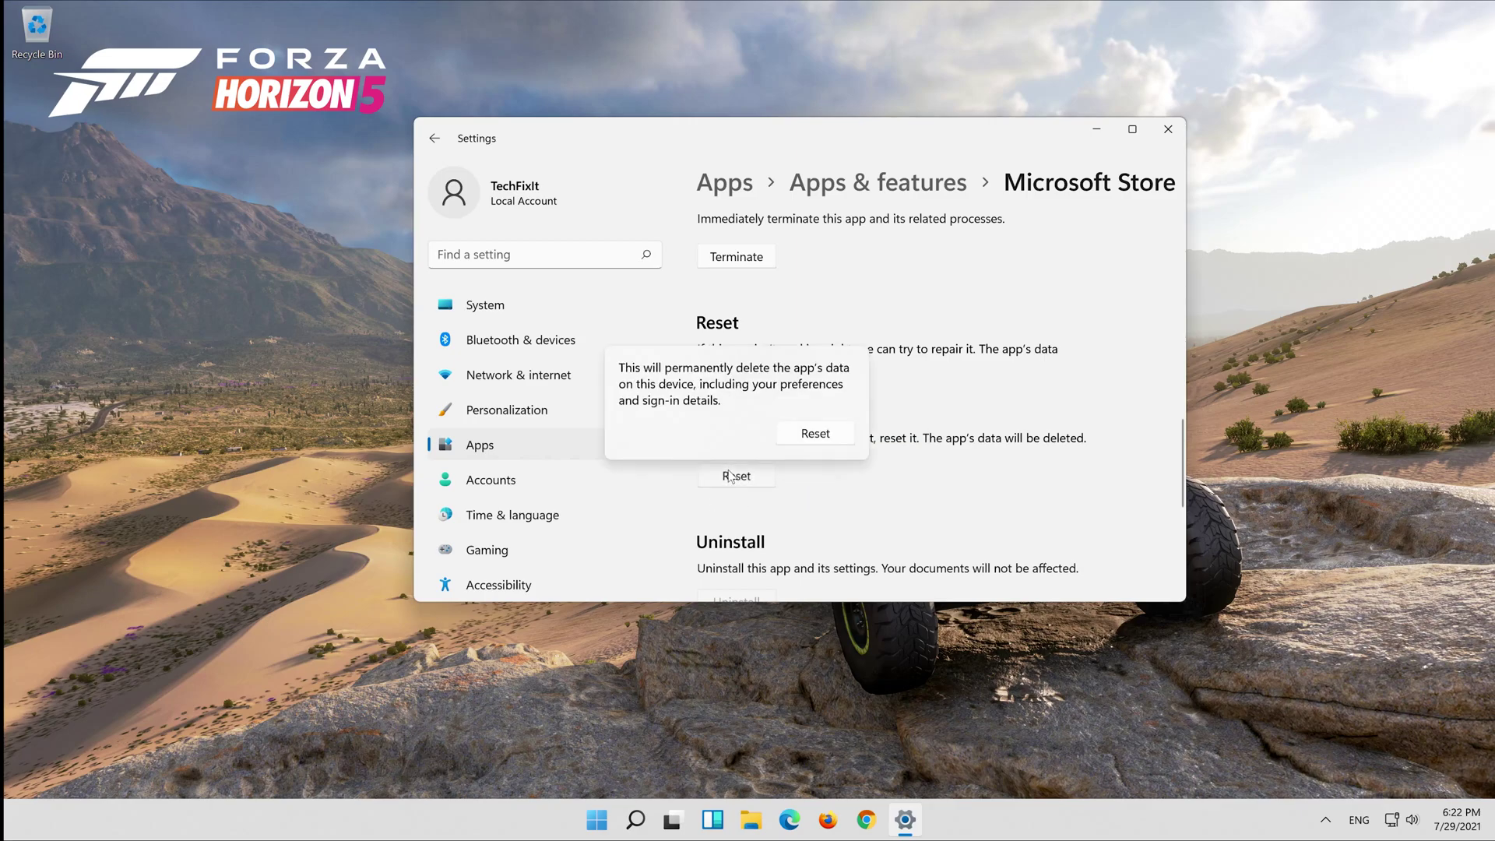
{"action": "left_click", "coordinate": [816, 436]}
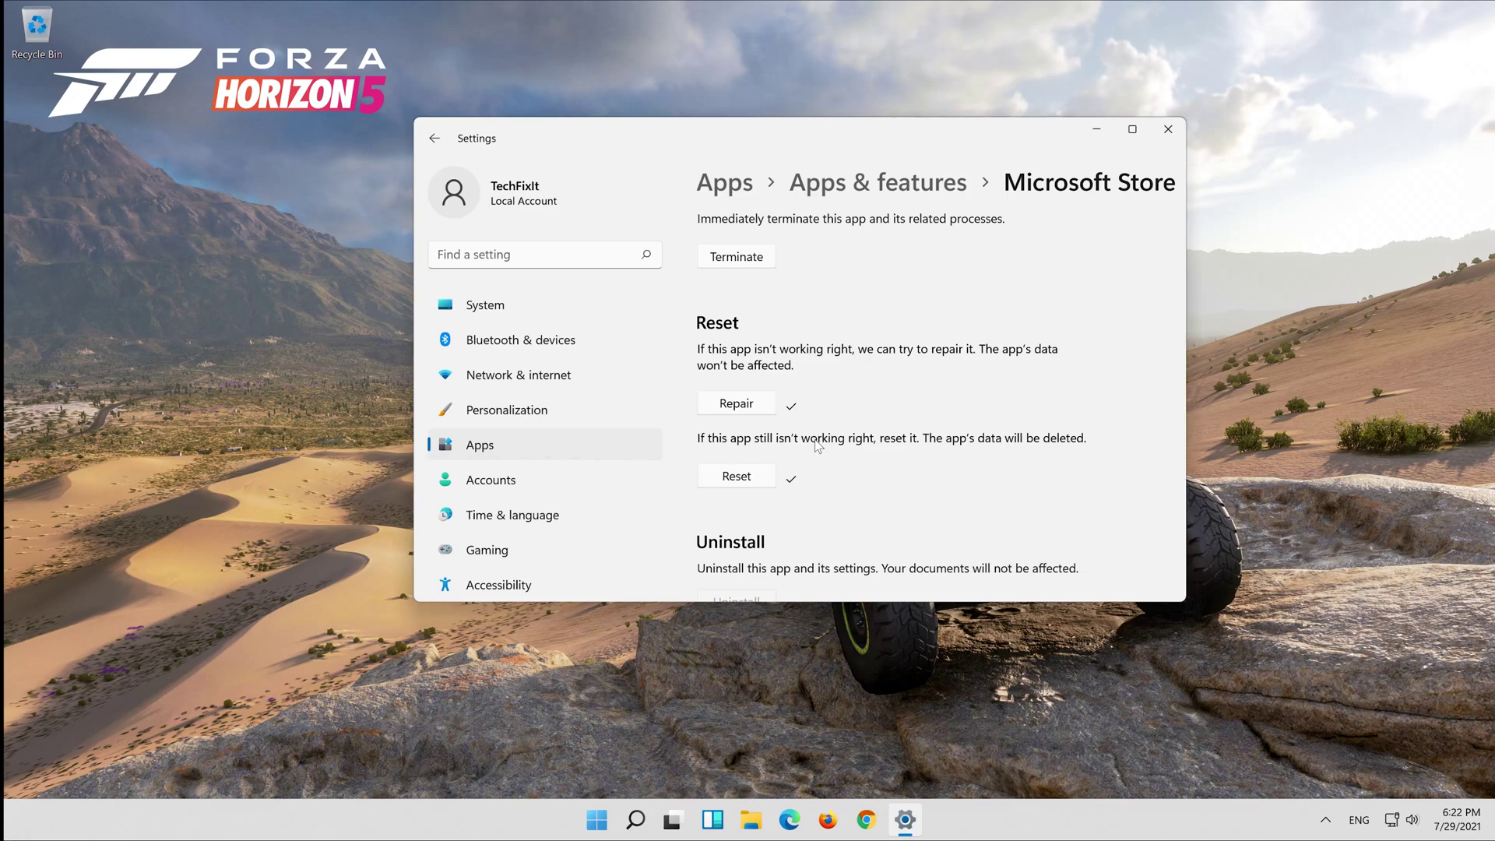
{"action": "scroll", "coordinate": [815, 441], "scroll_direction": "up", "scroll_amount": 3}
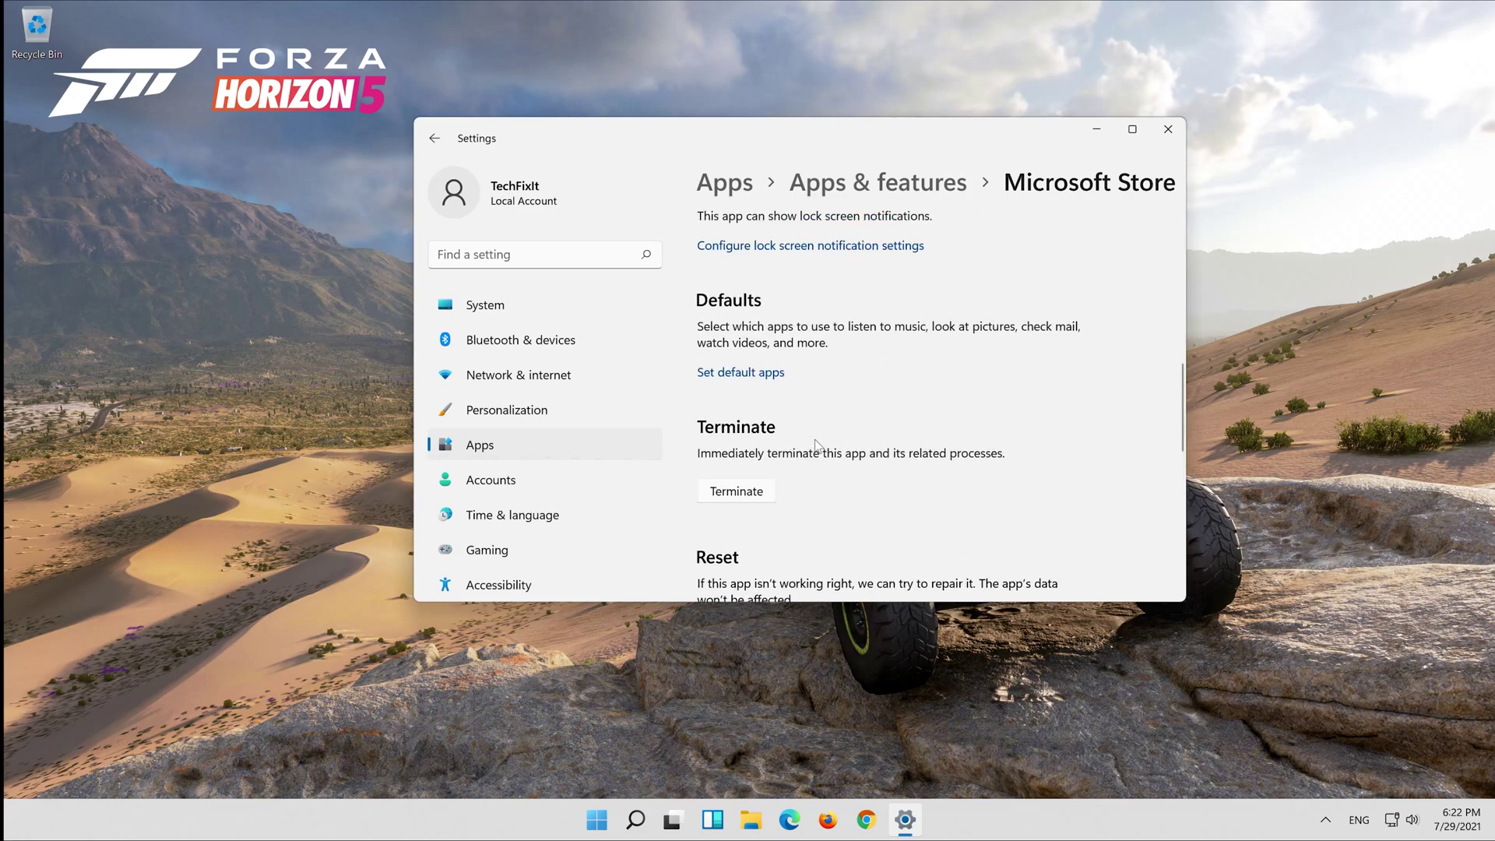
{"action": "left_click", "coordinate": [1168, 132]}
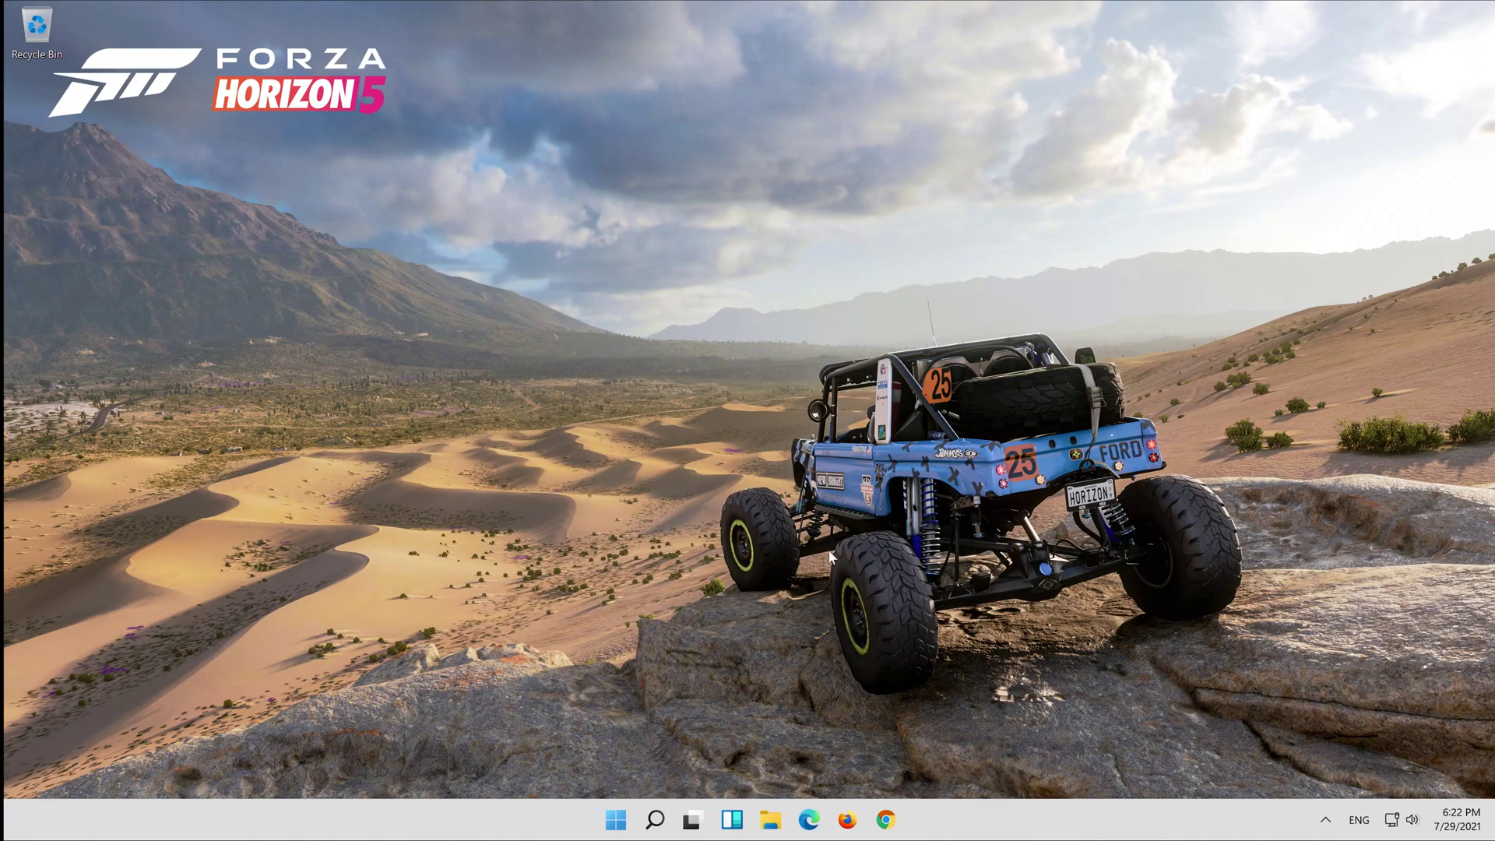
- Launch Microsoft Store from Start and move its window to check the Home page
{"action": "left_click", "coordinate": [617, 821]}
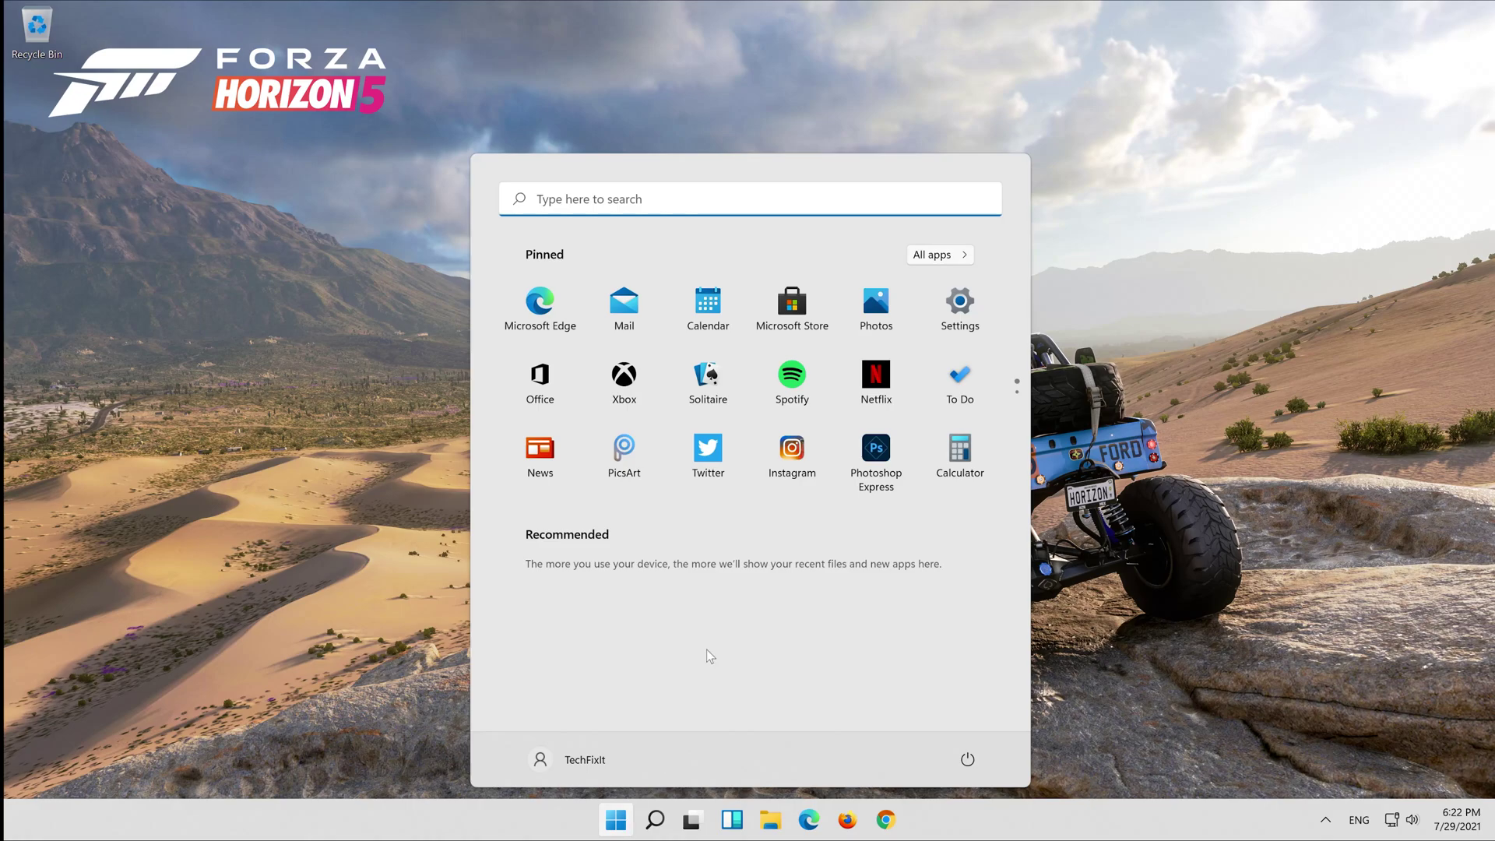
{"action": "left_click", "coordinate": [792, 306]}
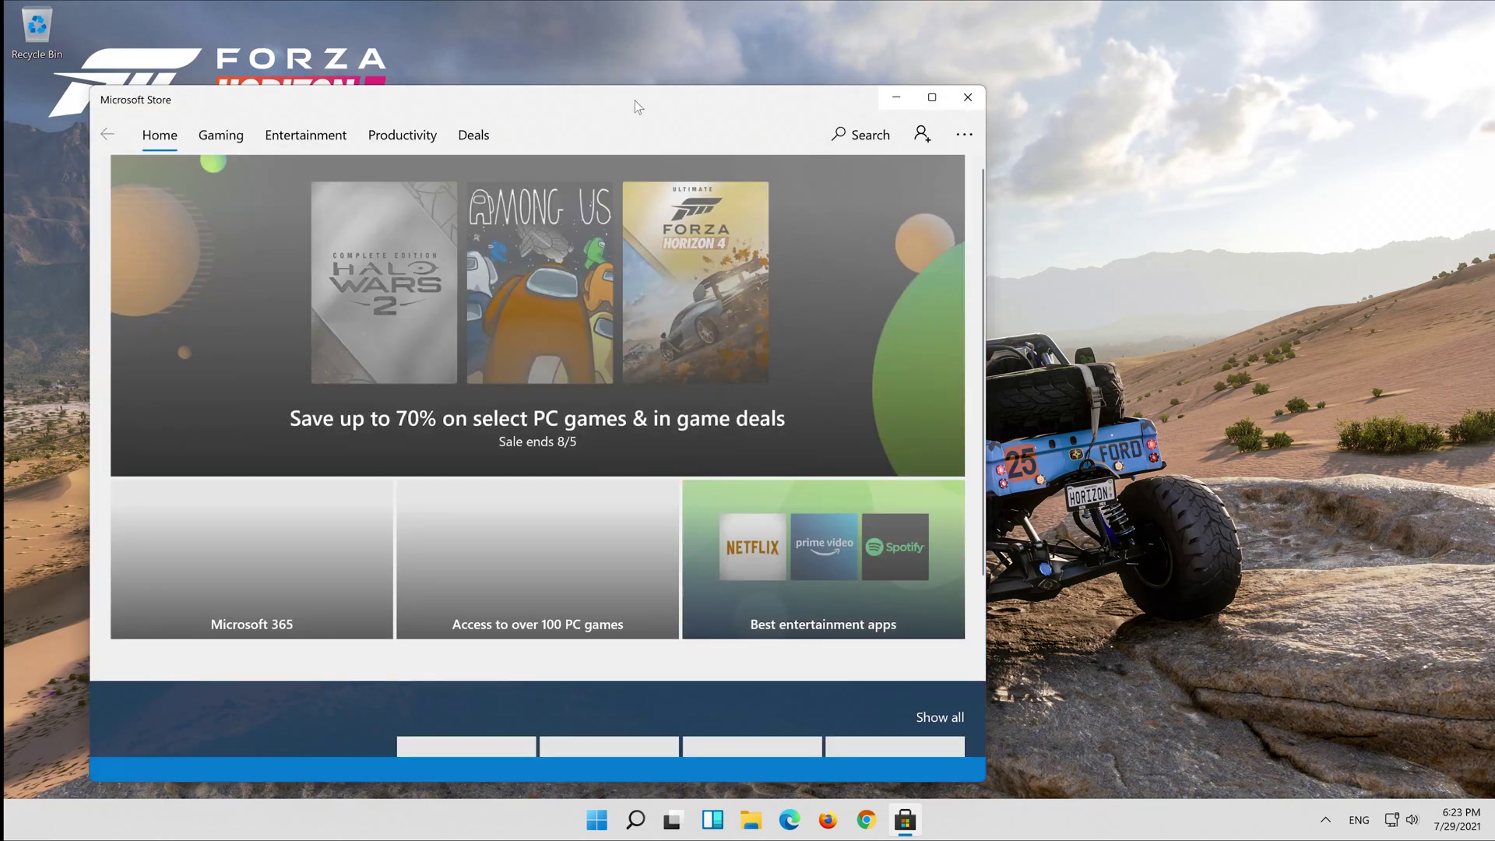
{"action": "left_click_drag", "start_coordinate": [634, 100], "coordinate": [895, 67]}
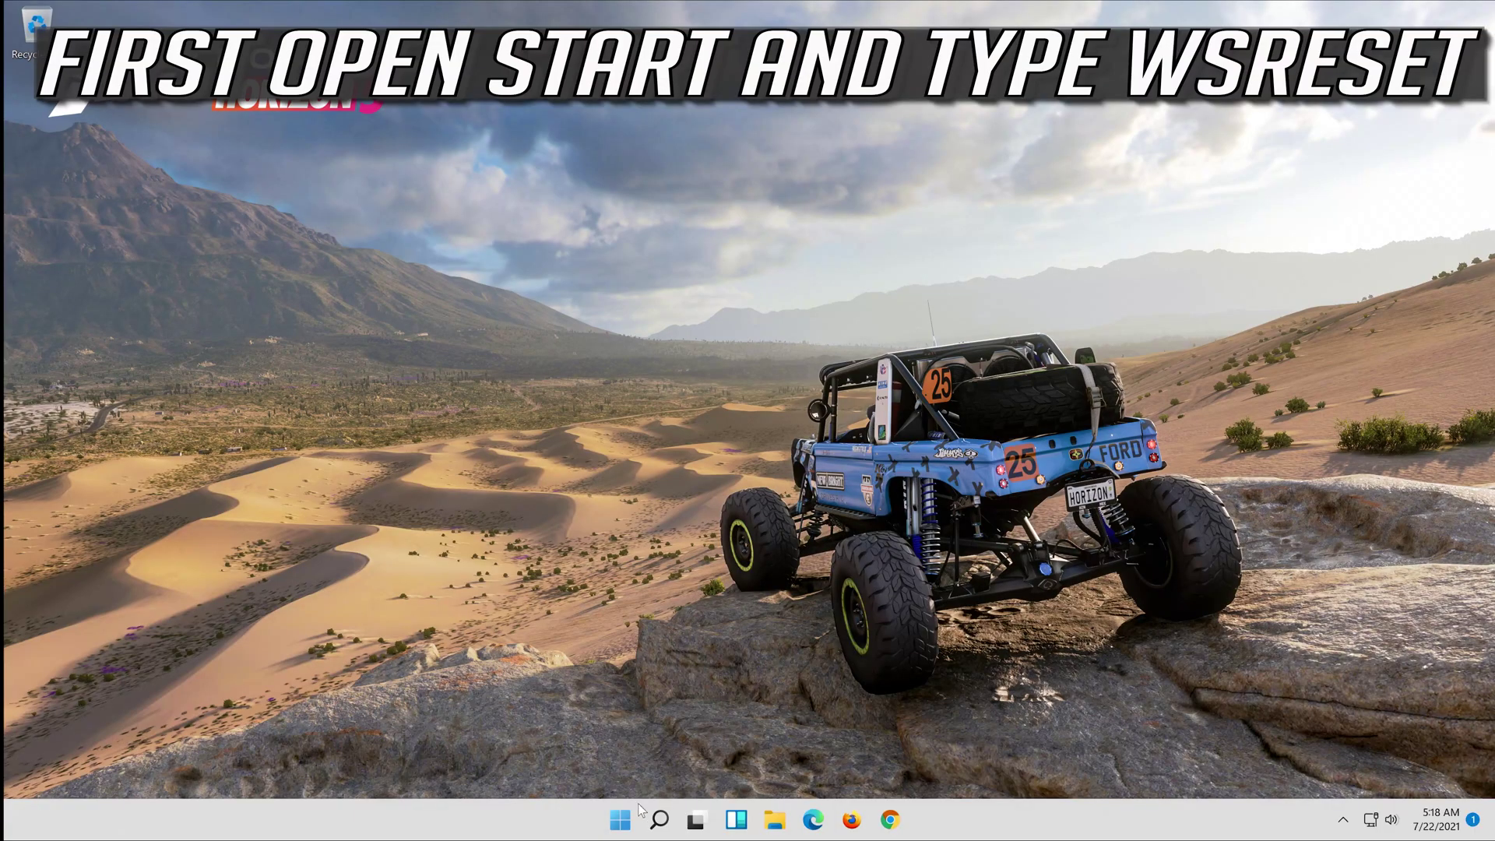
- Run wsreset from Start to clear the Store cache, then shrink the reopened Store window
{"action": "left_click", "coordinate": [621, 830]}
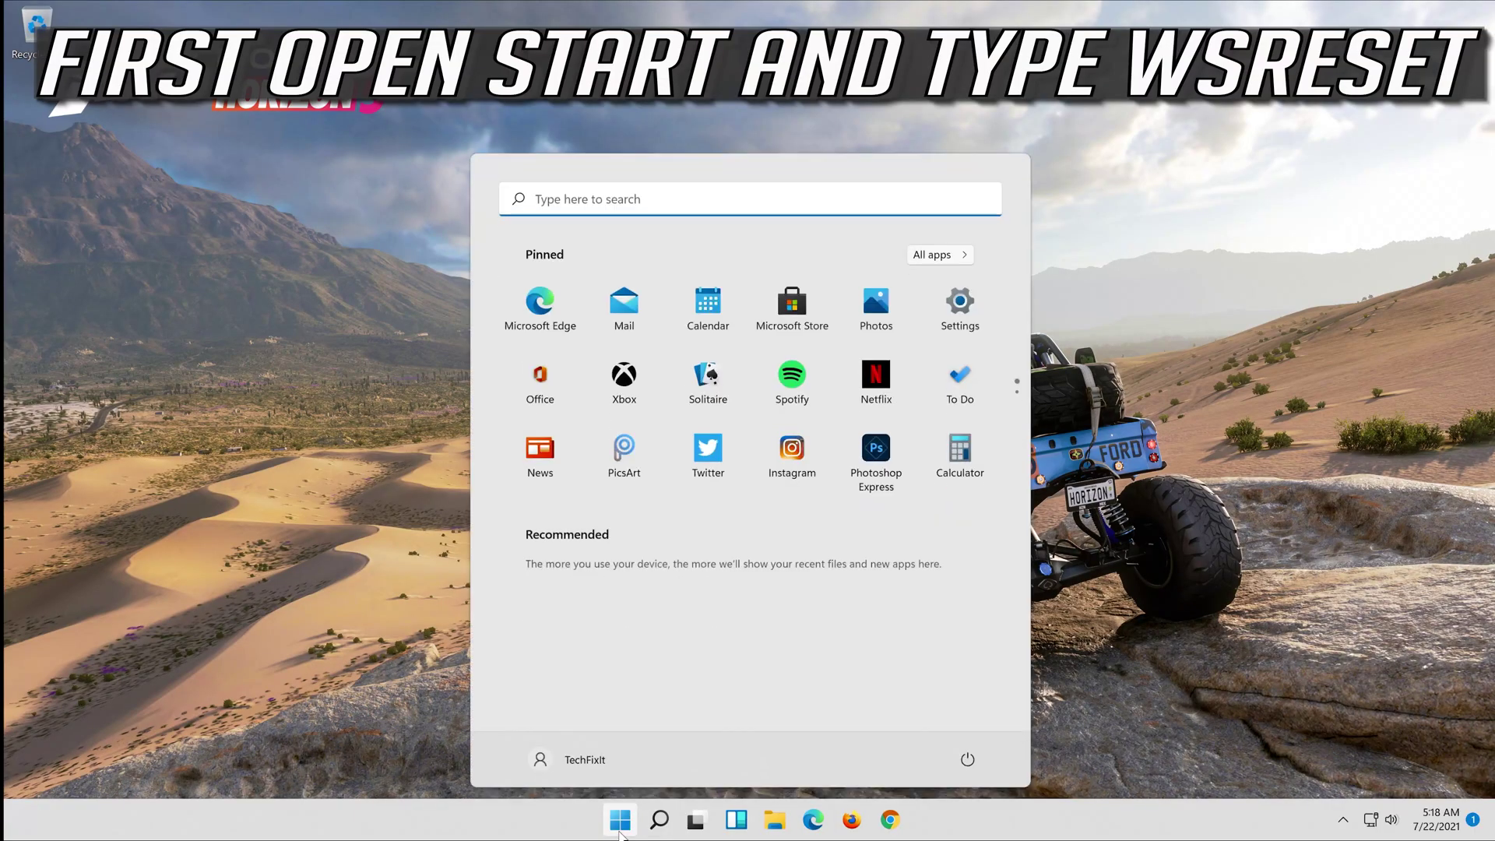
{"action": "type", "text": "wsreset"}
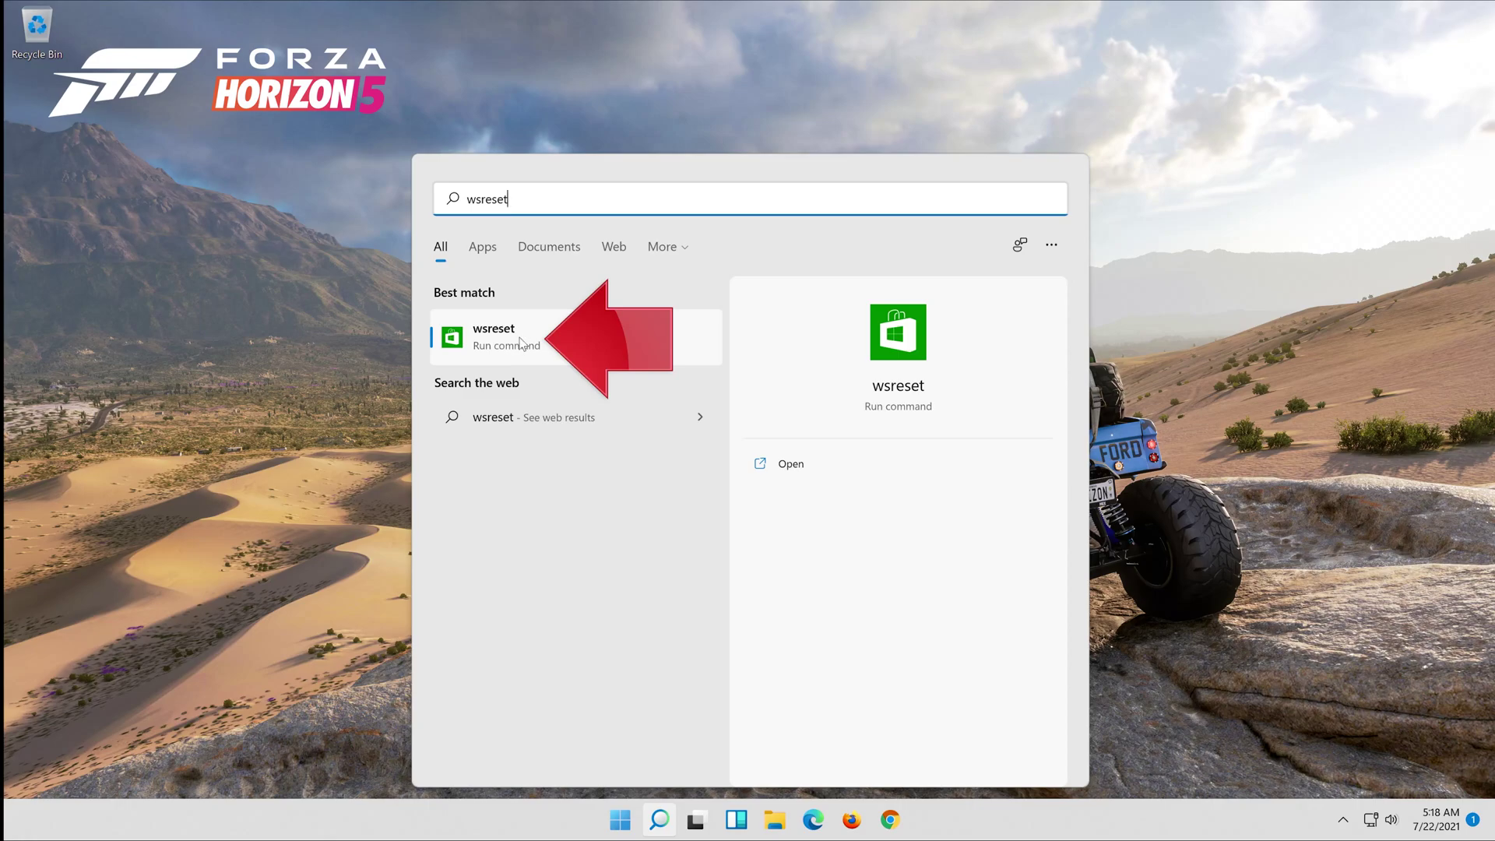
{"action": "left_click", "coordinate": [520, 344]}
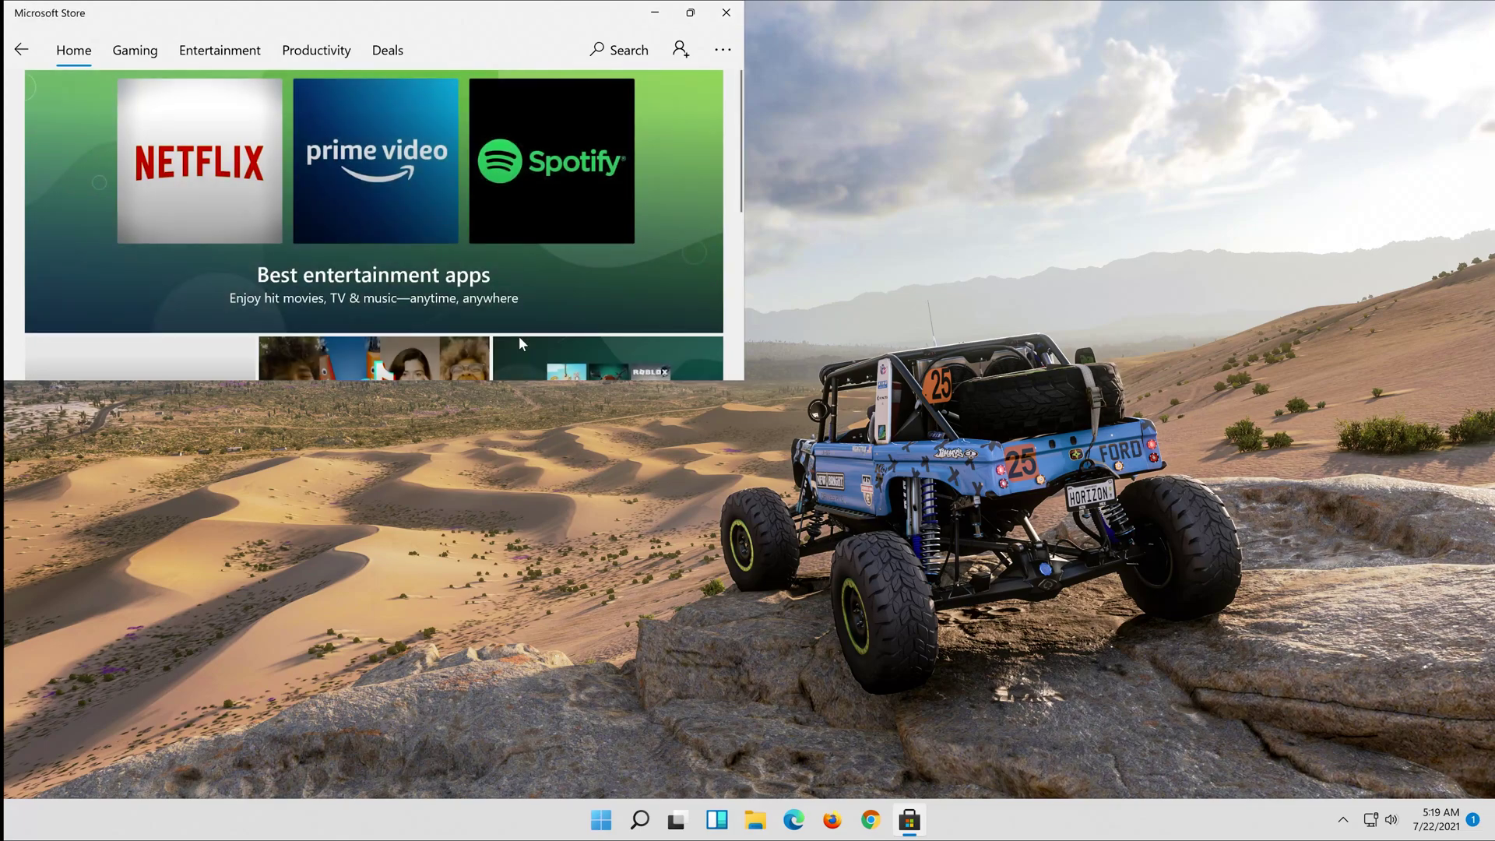
{"action": "left_click_drag", "start_coordinate": [461, 12], "coordinate": [704, 179]}
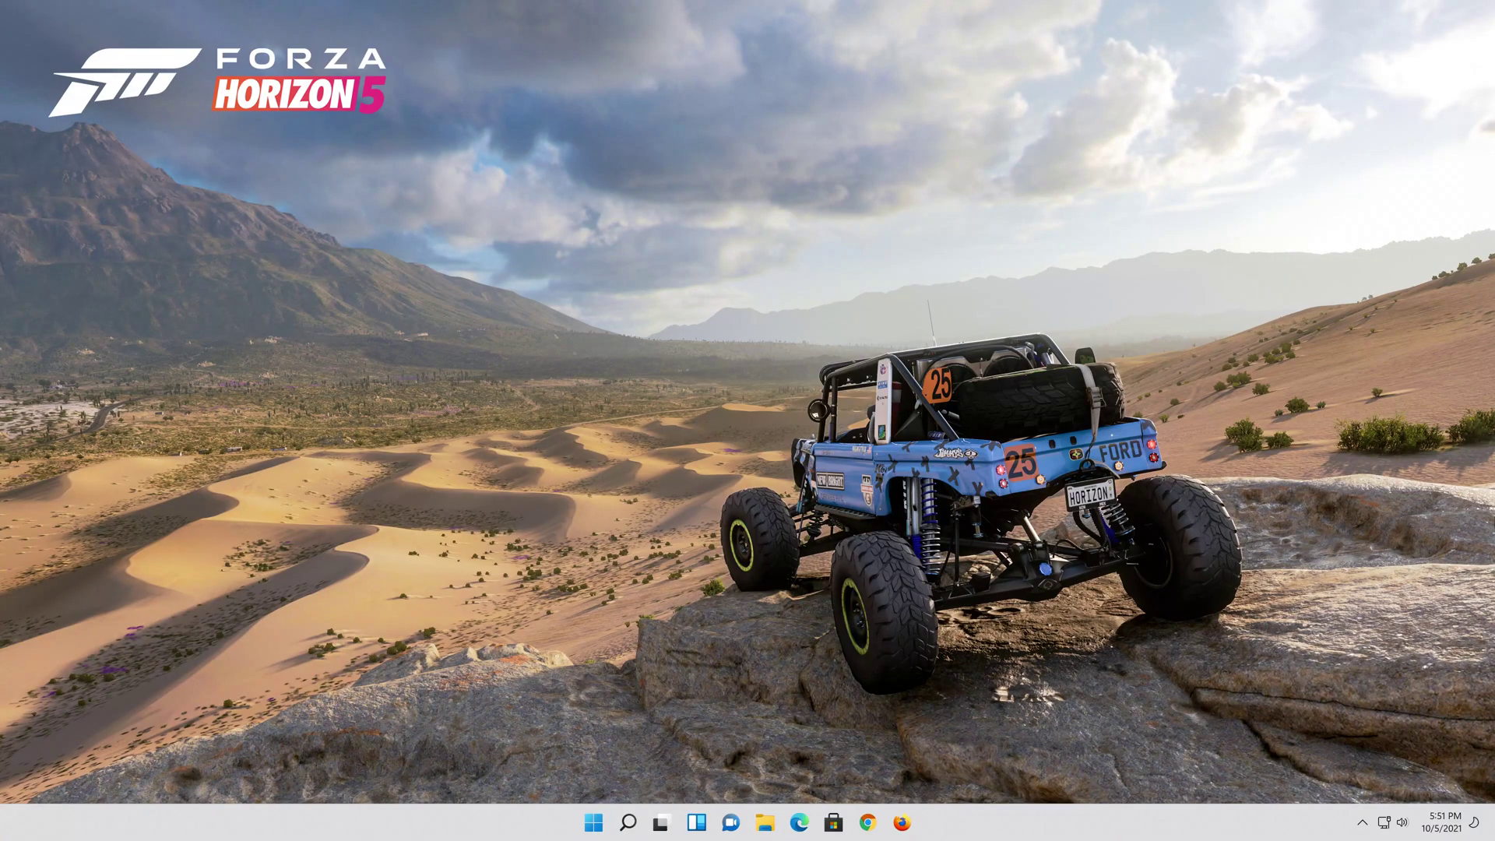
- In Firefox, load the pasted Download Windows 11 link and save MediaCreationToolW11.exe
{"action": "left_click", "coordinate": [903, 823]}
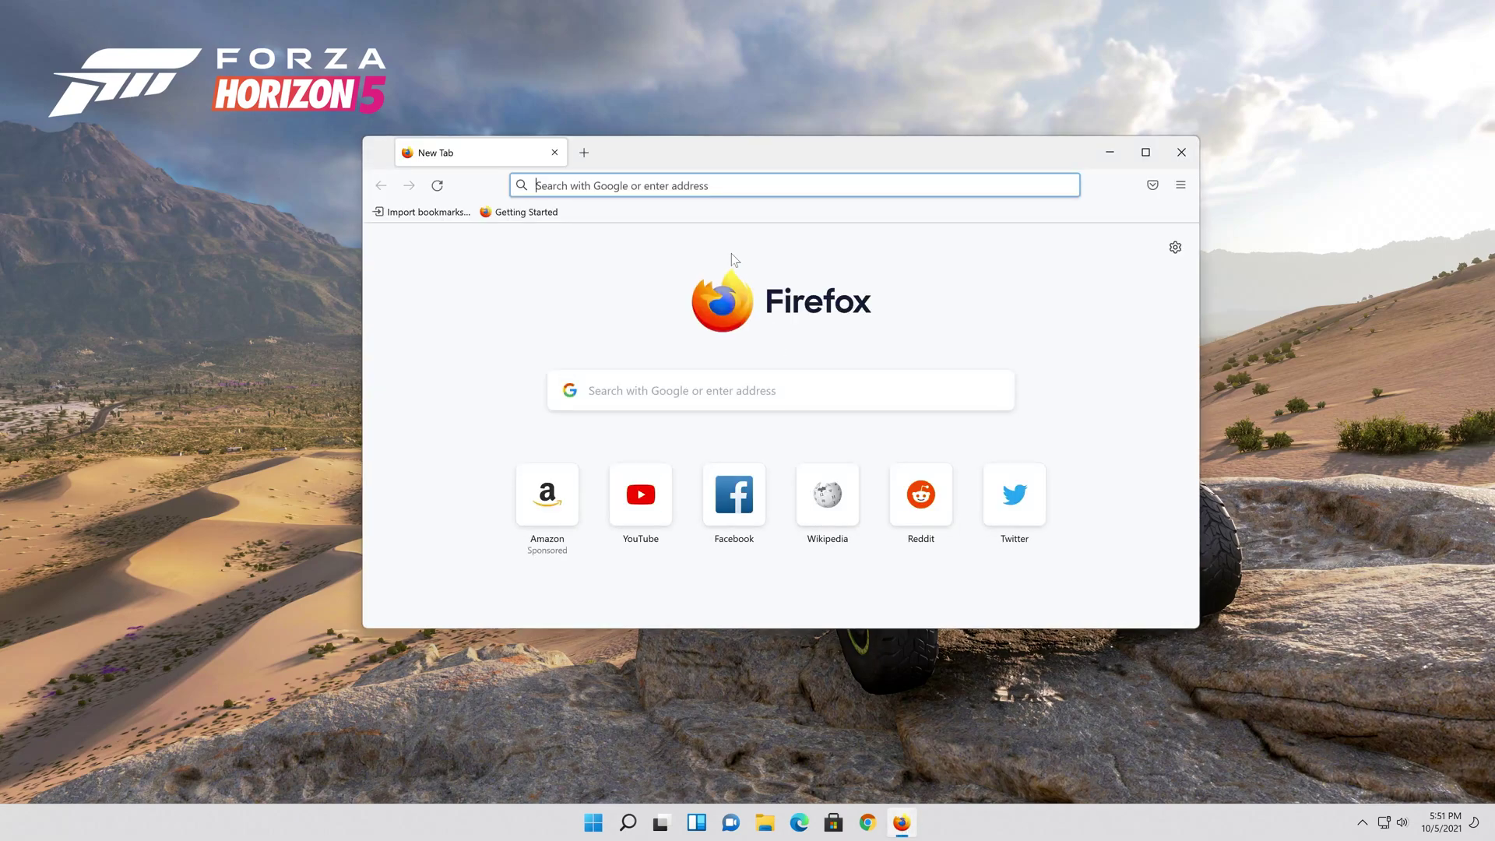
{"action": "right_click", "coordinate": [728, 184]}
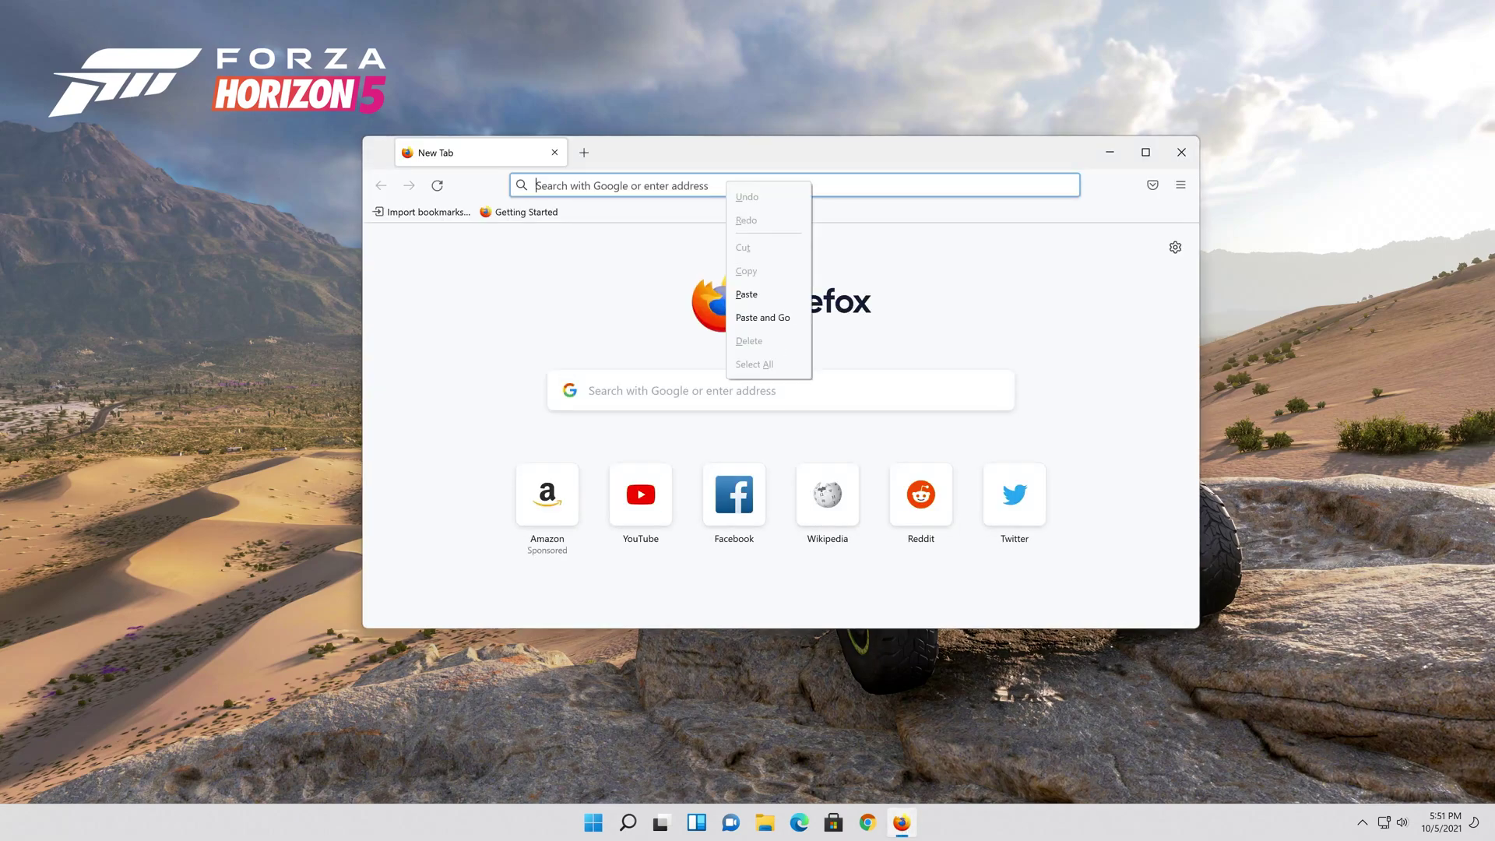
{"action": "left_click", "coordinate": [758, 319]}
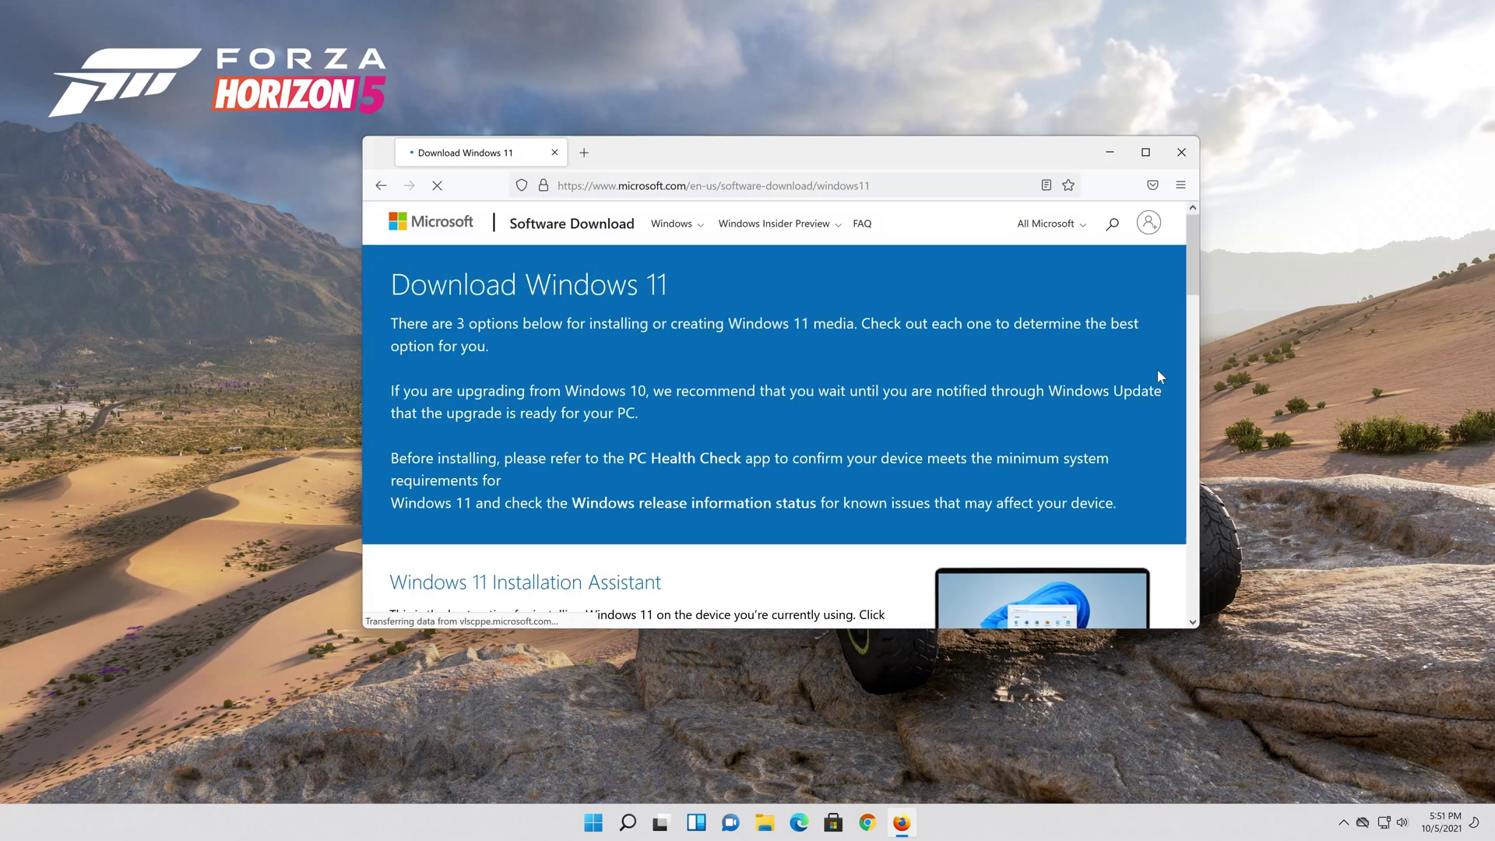
{"action": "scroll", "coordinate": [1139, 388], "scroll_direction": "down", "scroll_amount": 10}
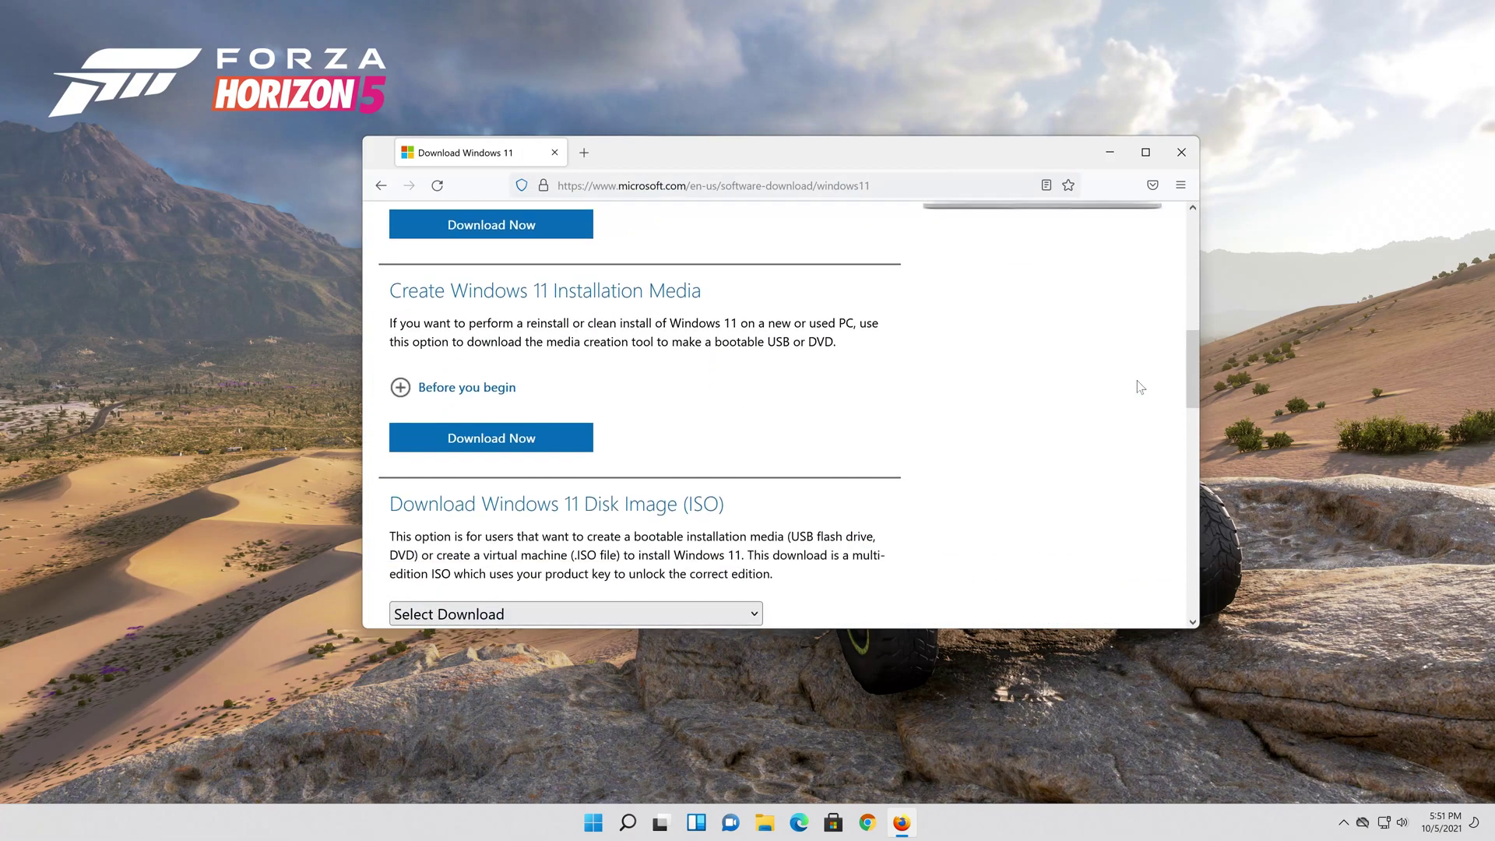
{"action": "scroll", "coordinate": [1140, 388], "scroll_direction": "up", "scroll_amount": 2}
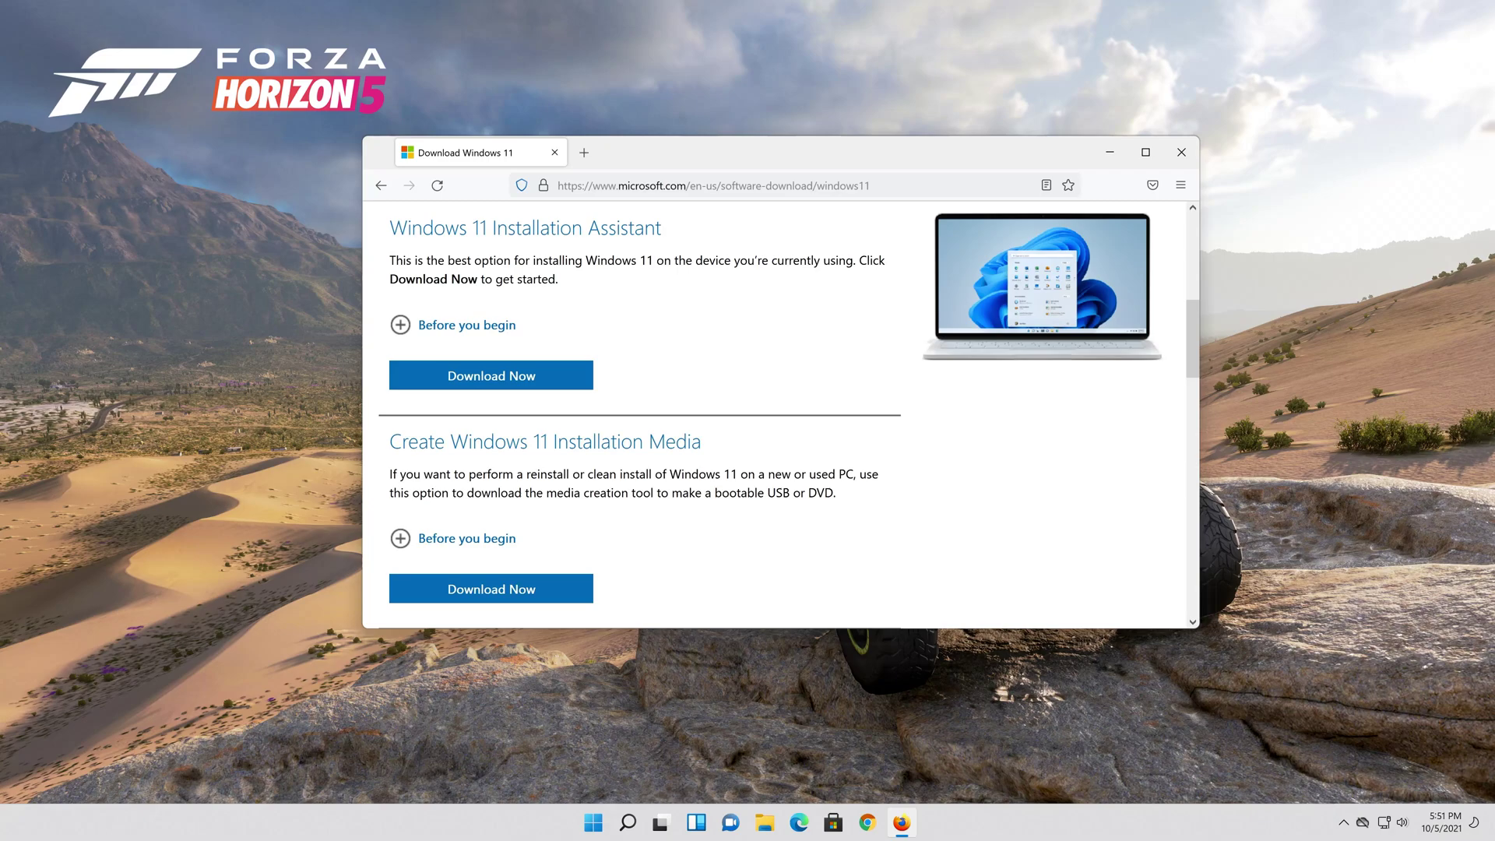
{"action": "left_click", "coordinate": [517, 604]}
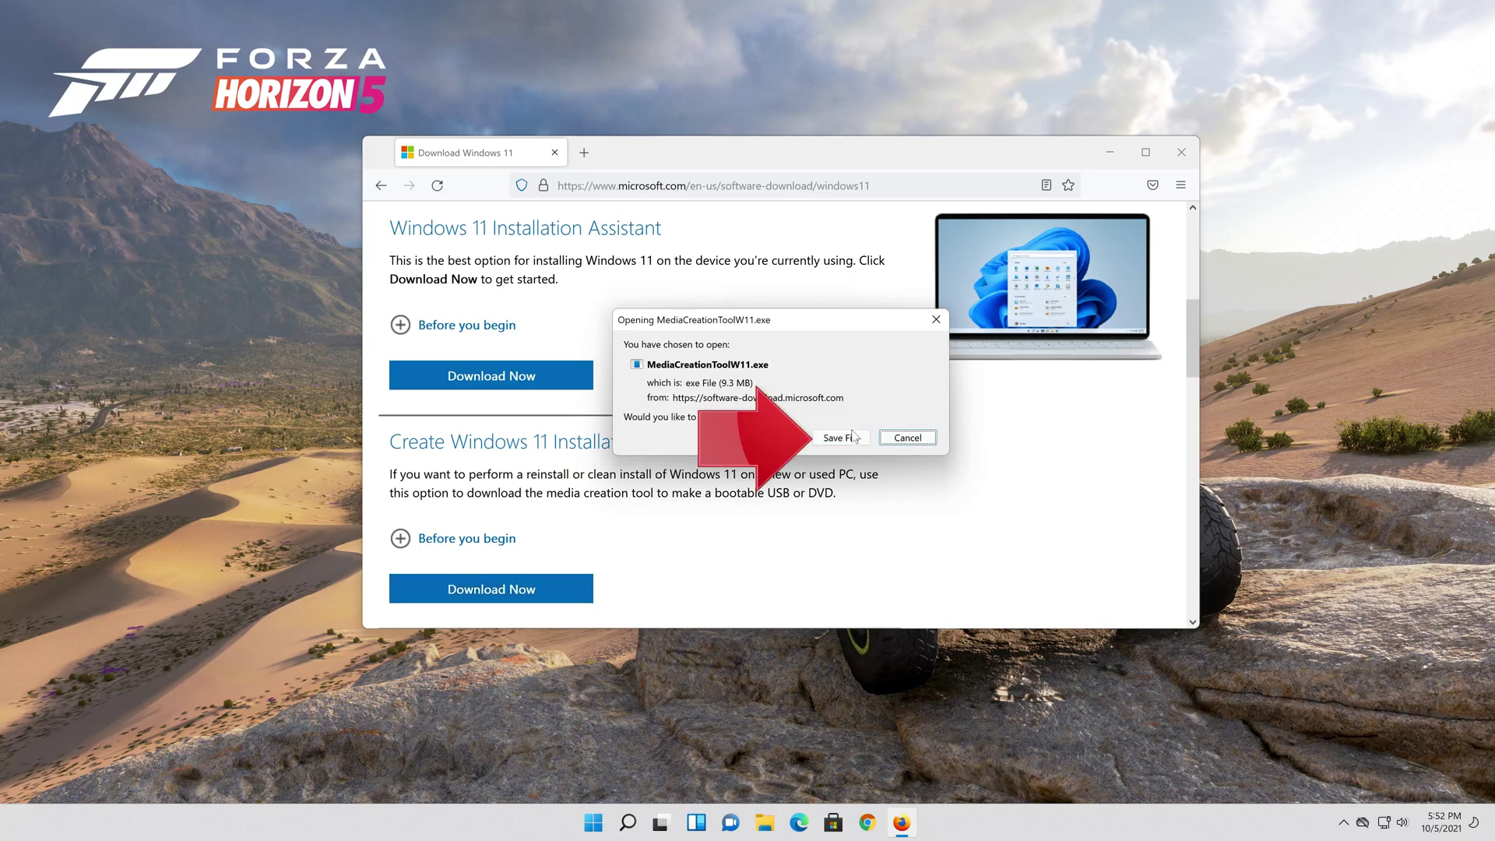
{"action": "left_click", "coordinate": [840, 441]}
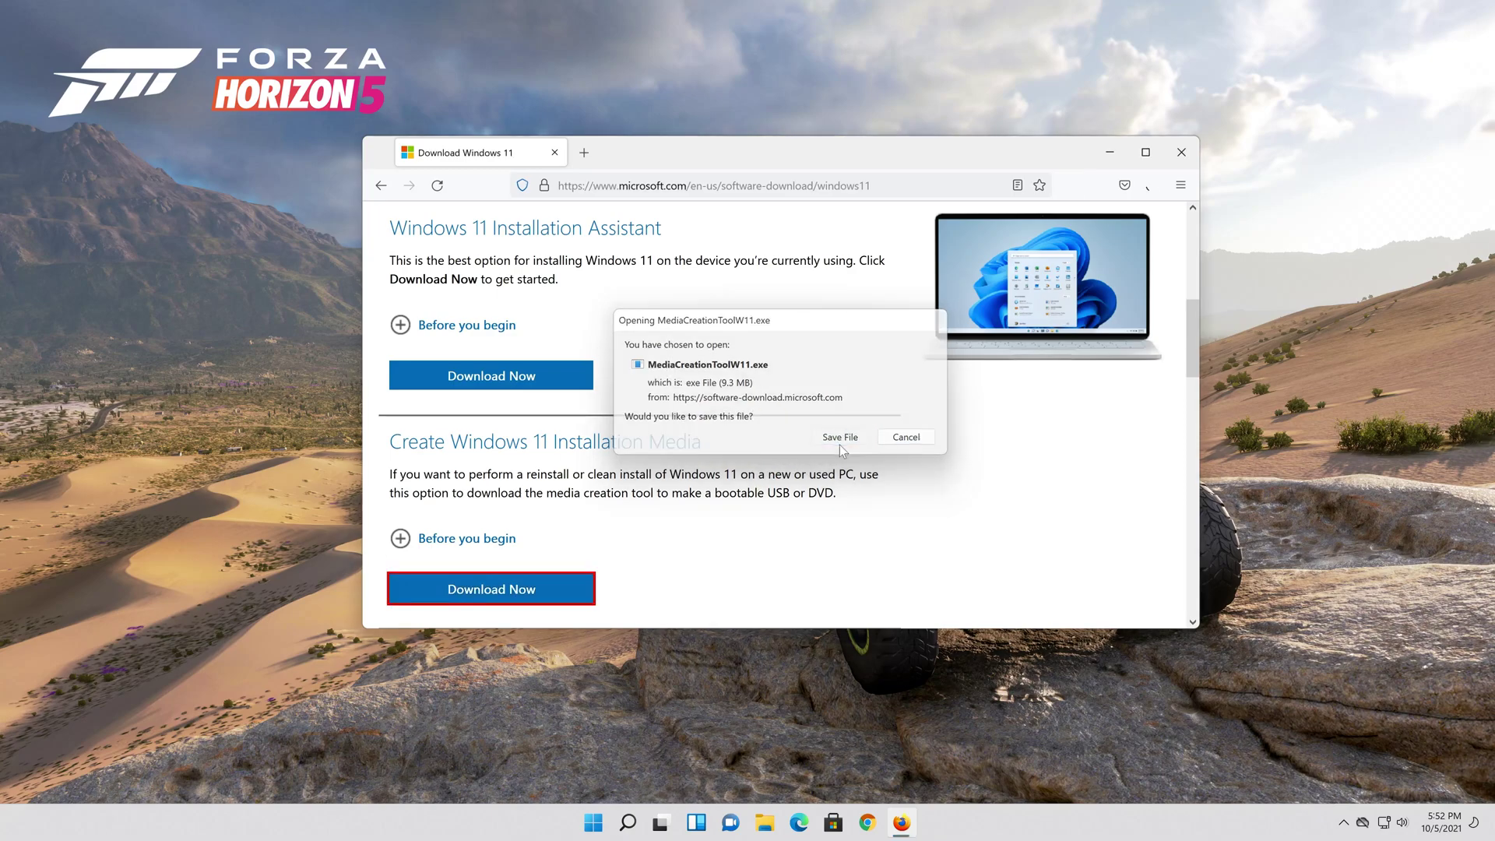
- Close Firefox, launch MediaCreationToolW11 with admin permission and accept its license terms
{"action": "left_click", "coordinate": [1182, 152]}
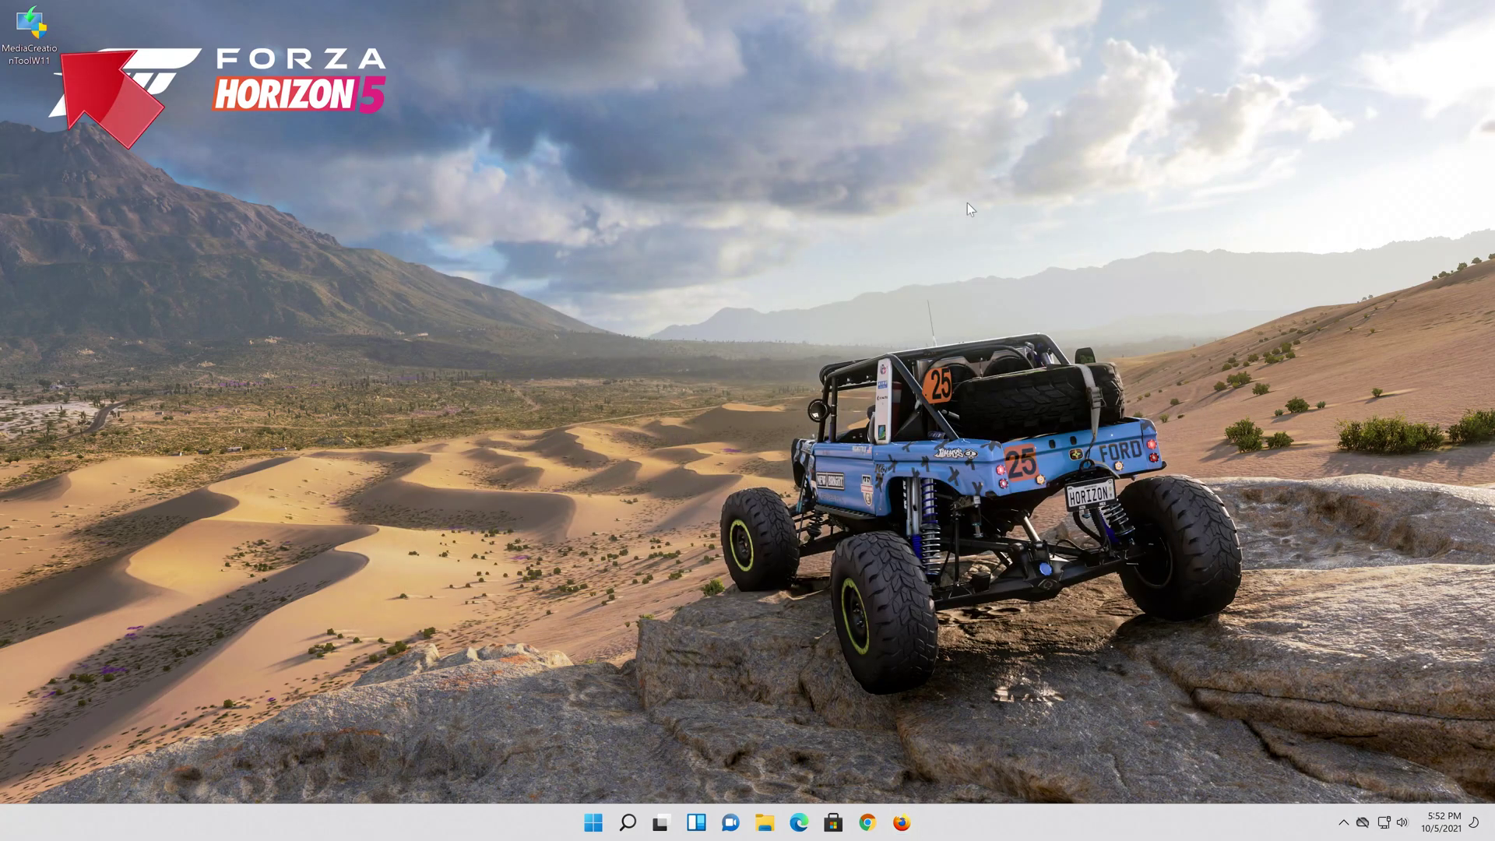
{"action": "double_click", "coordinate": [40, 47]}
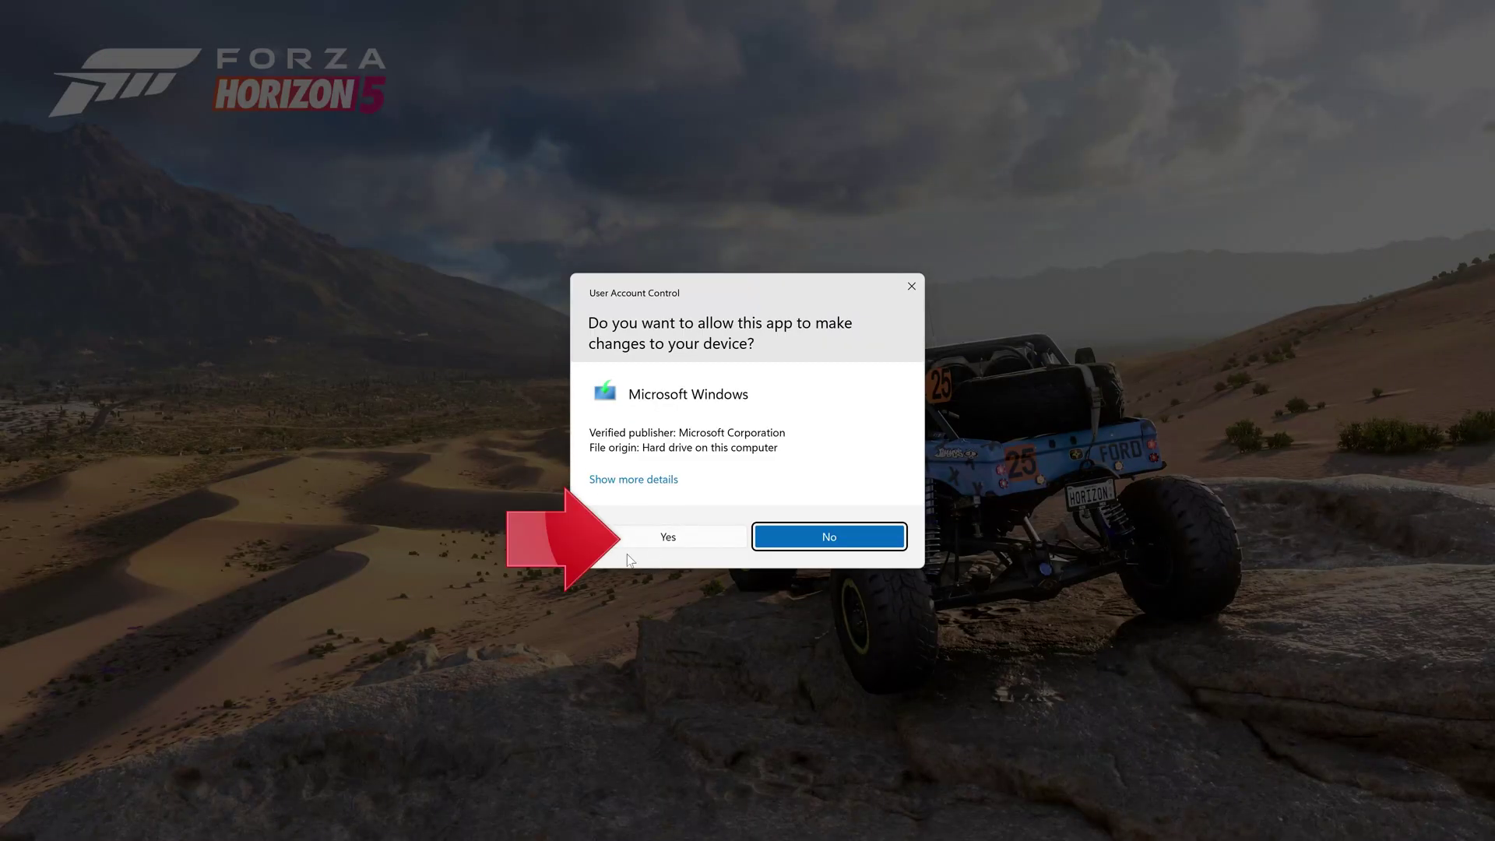
{"action": "left_click", "coordinate": [668, 539]}
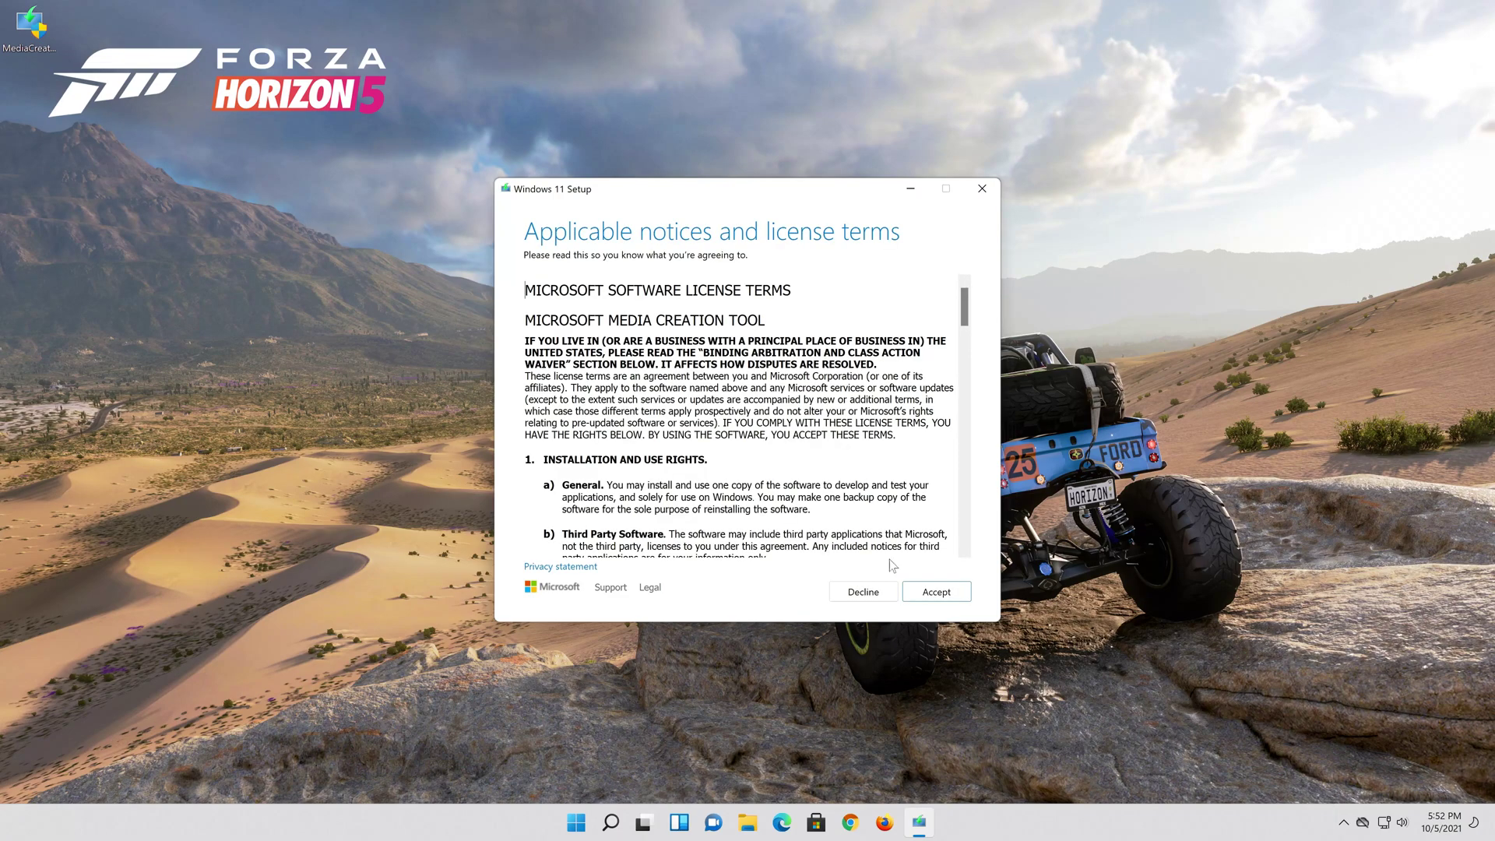
{"action": "left_click", "coordinate": [952, 597]}
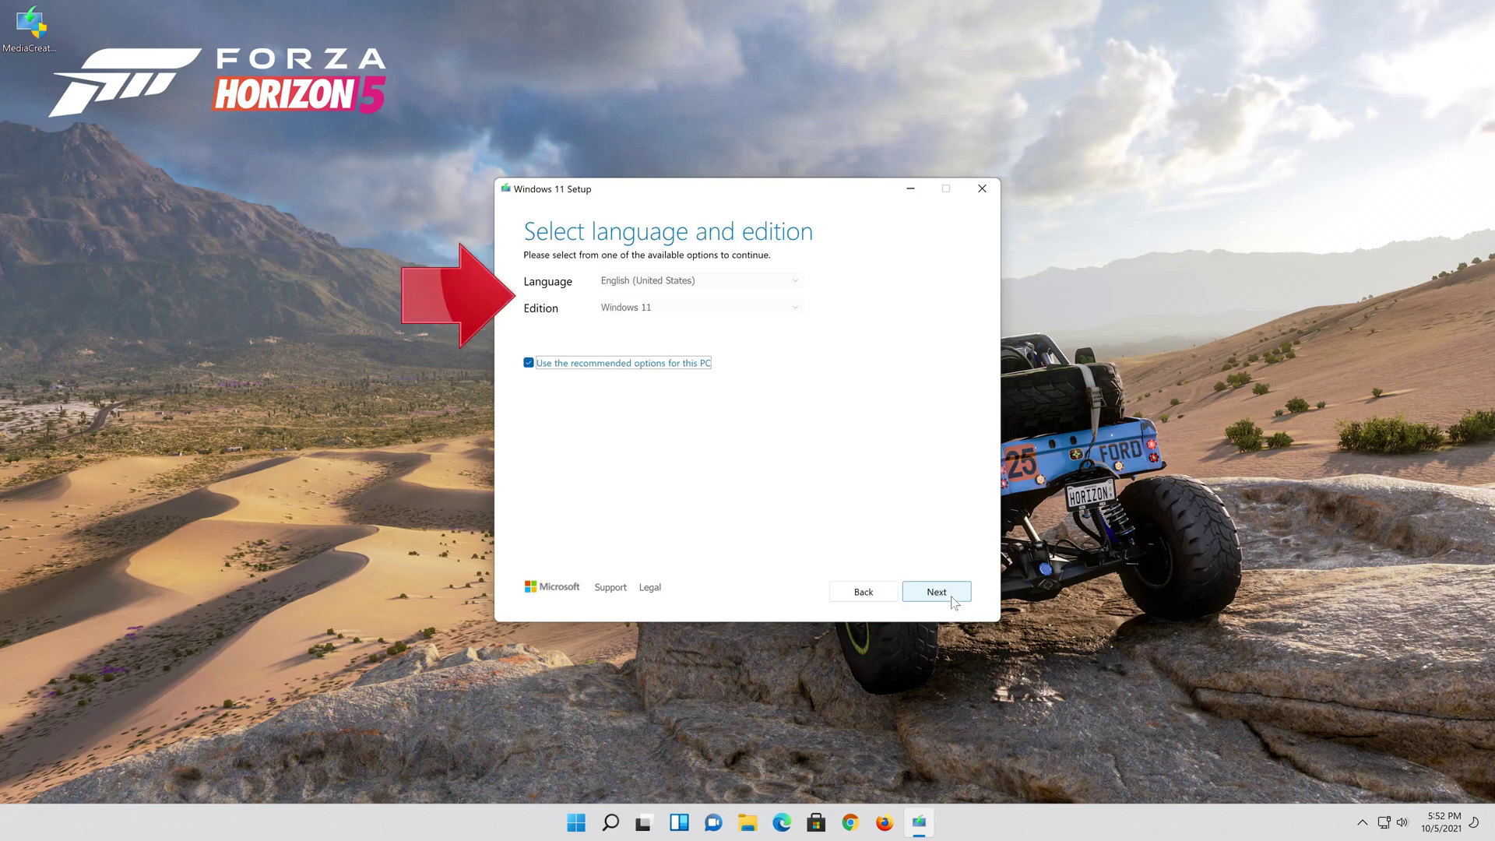
- Keep the recommended English (United States) Windows 11 options after reviewing the editions, and continue
{"action": "left_click", "coordinate": [530, 363]}
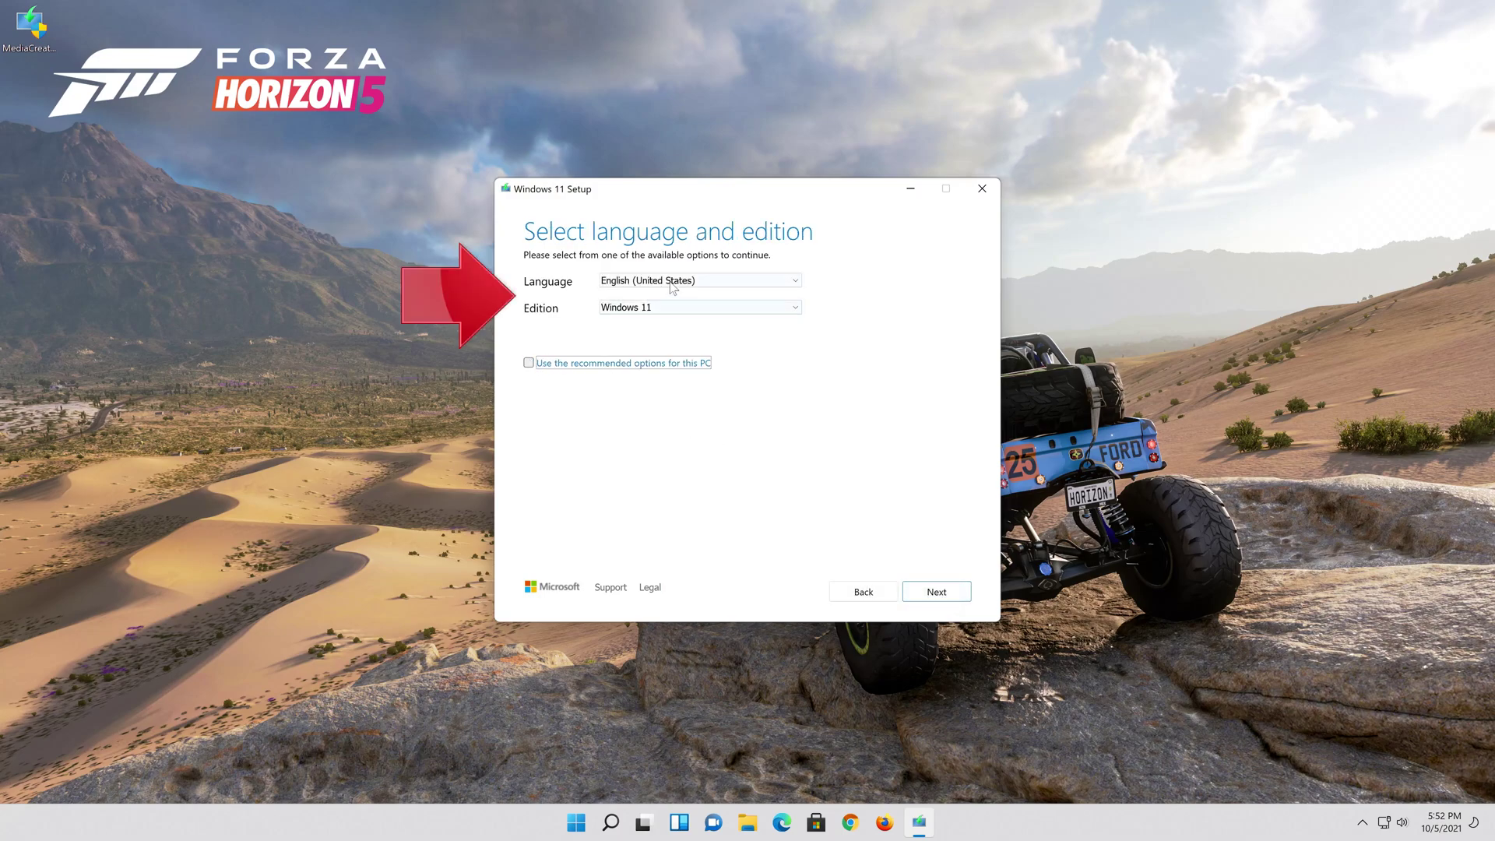
{"action": "left_click", "coordinate": [653, 310]}
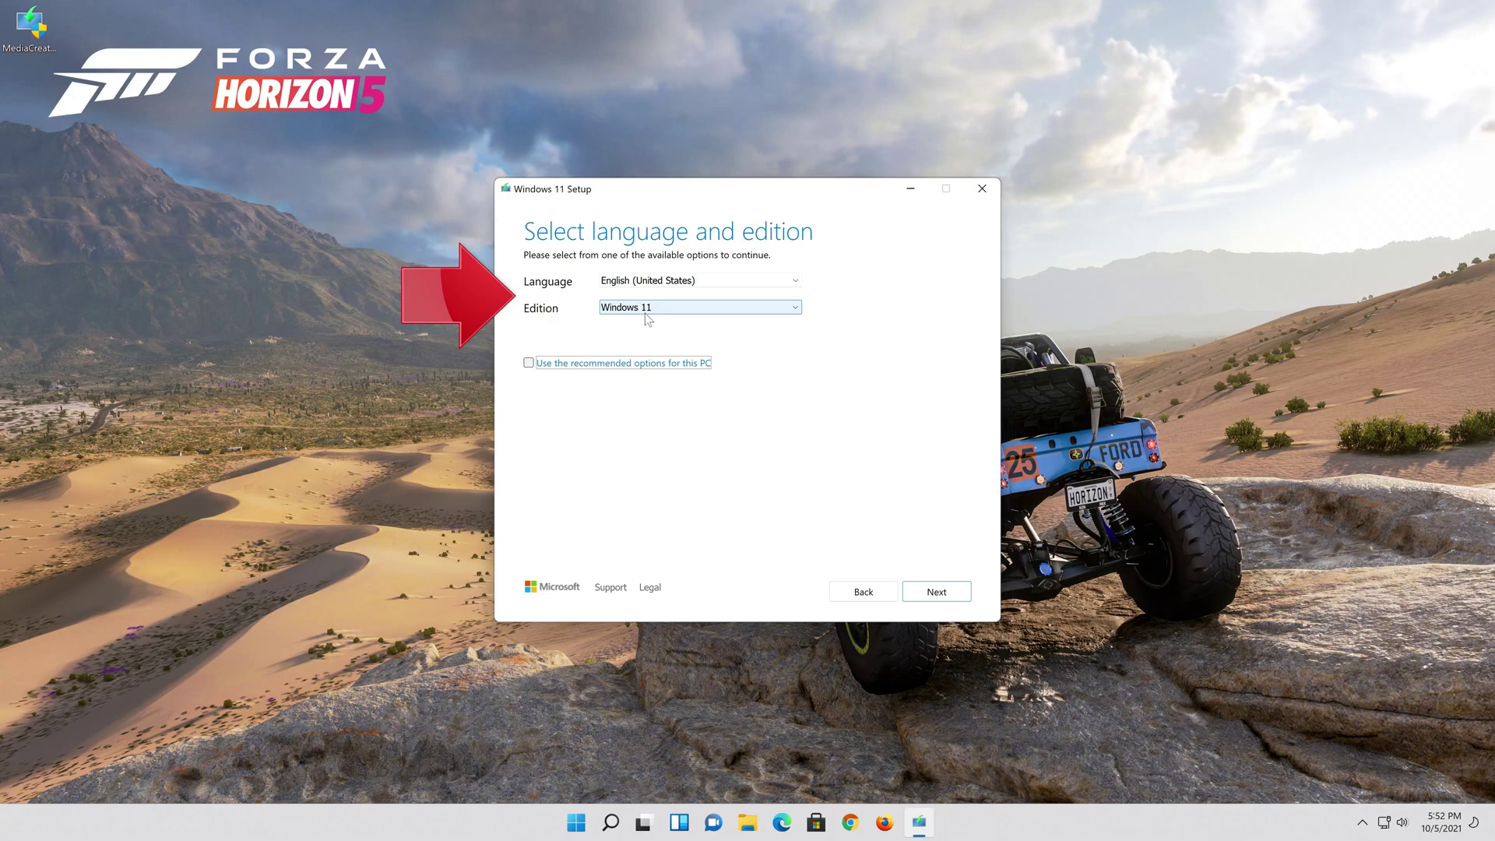
{"action": "left_click", "coordinate": [528, 363]}
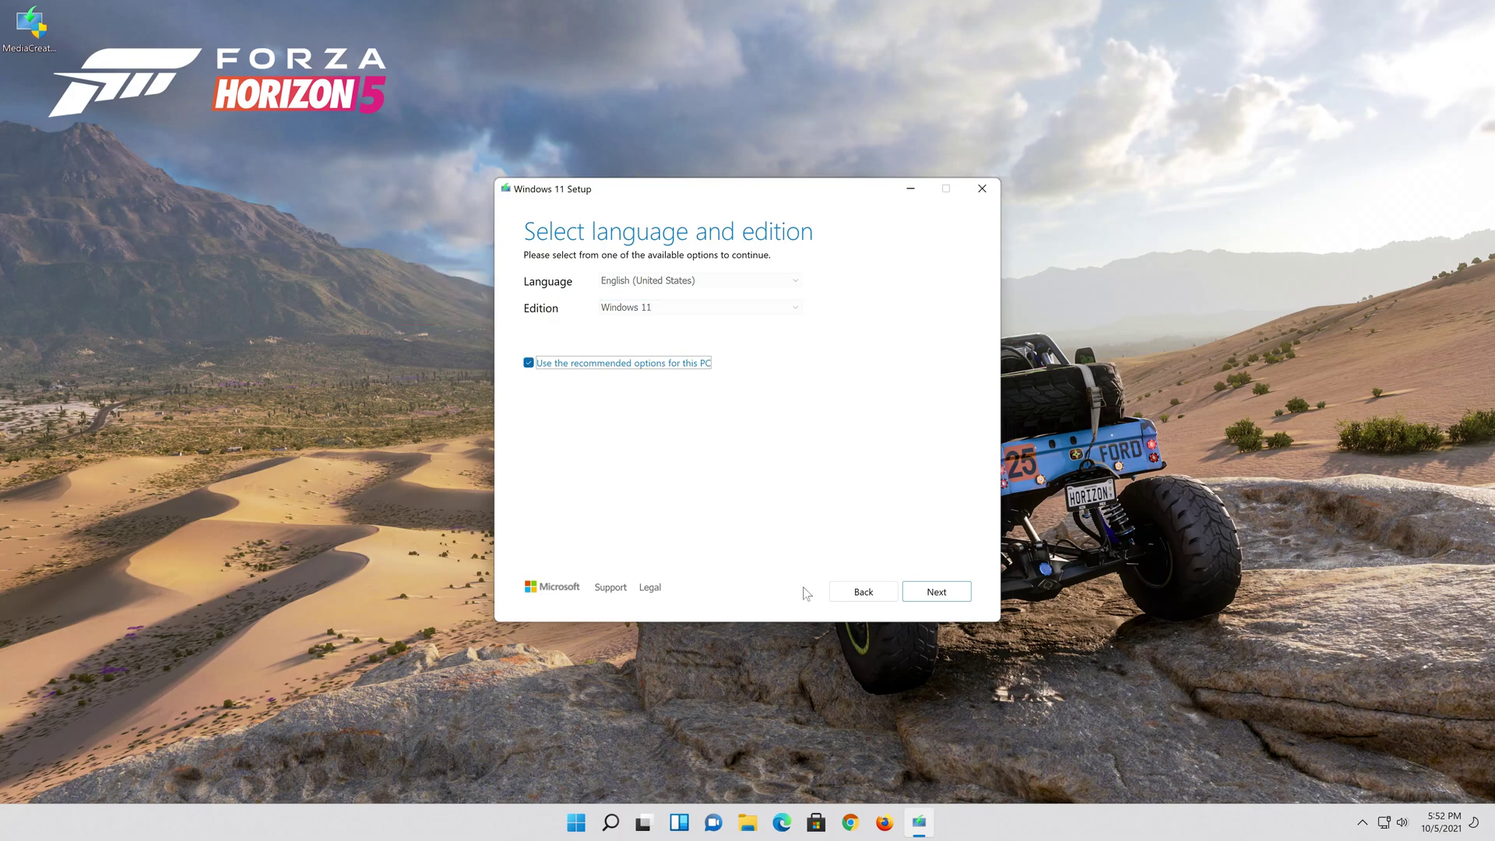
{"action": "left_click", "coordinate": [937, 592]}
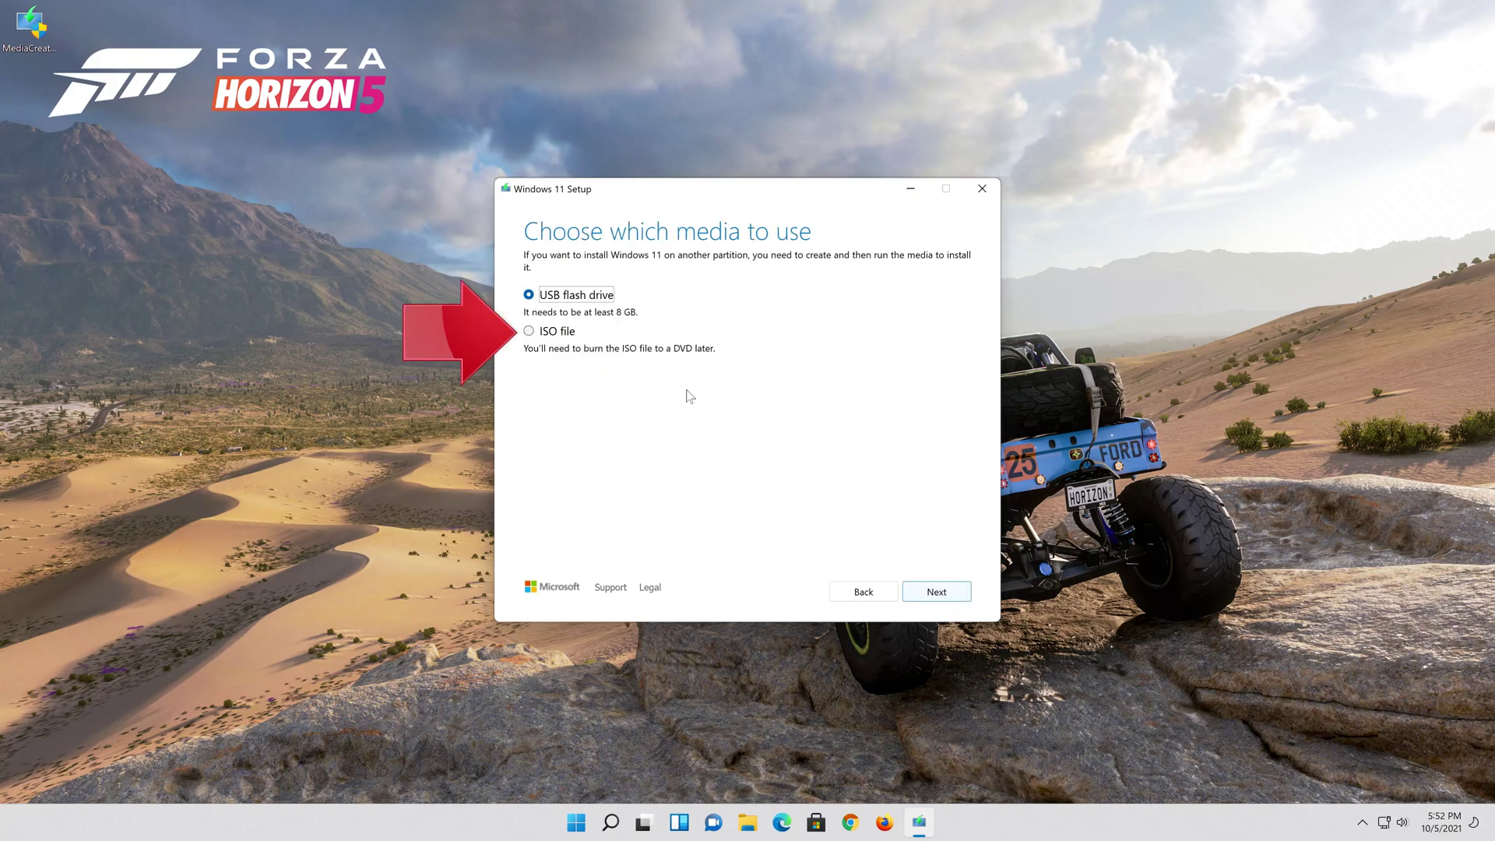
- Build a Windows 11 ISO file saved to the Desktop, then close the finished tool
{"action": "left_click", "coordinate": [532, 333]}
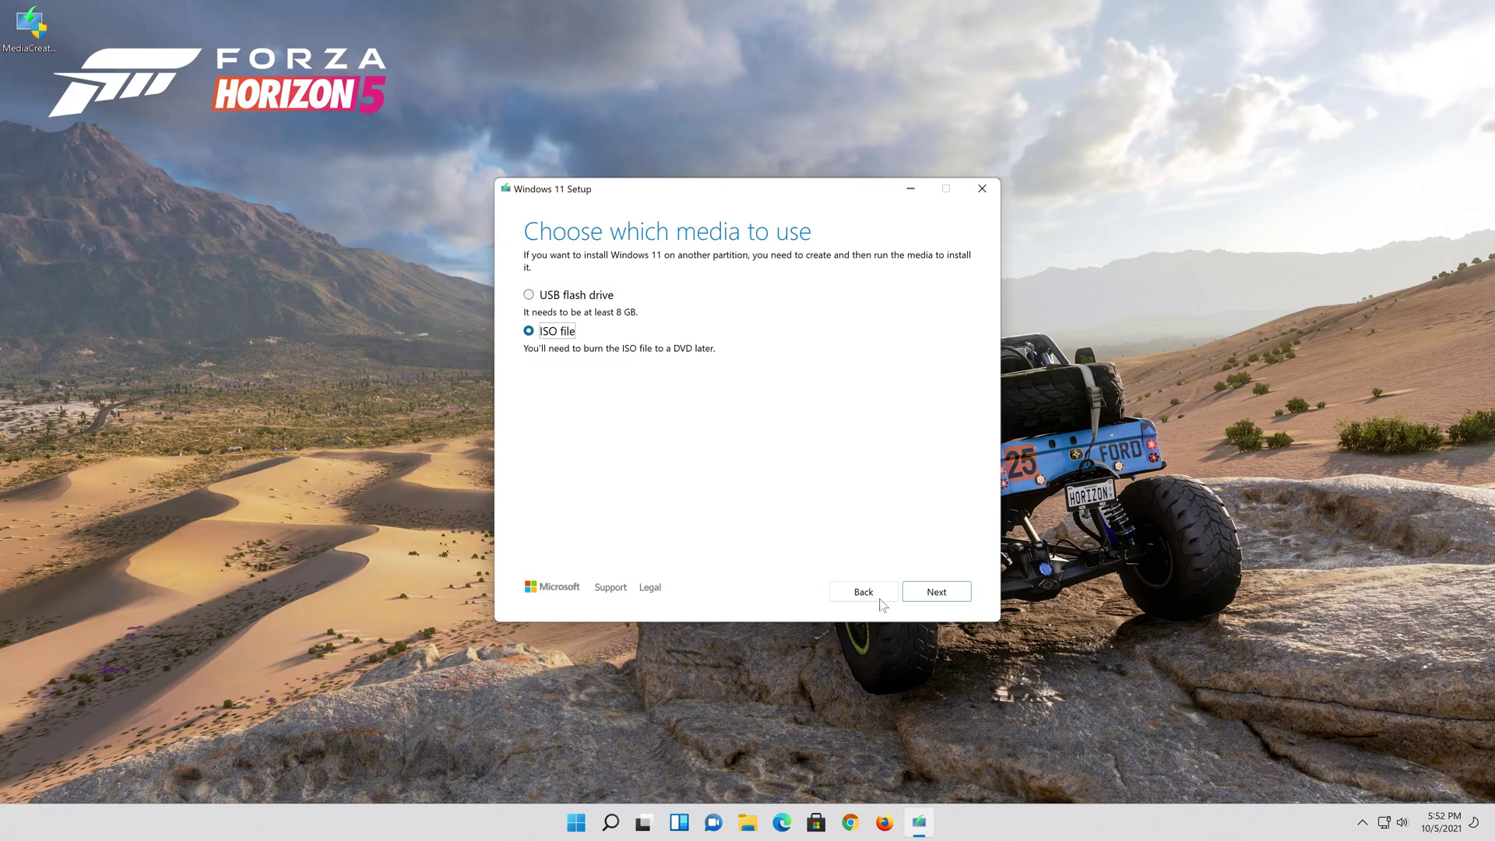
{"action": "left_click", "coordinate": [940, 592]}
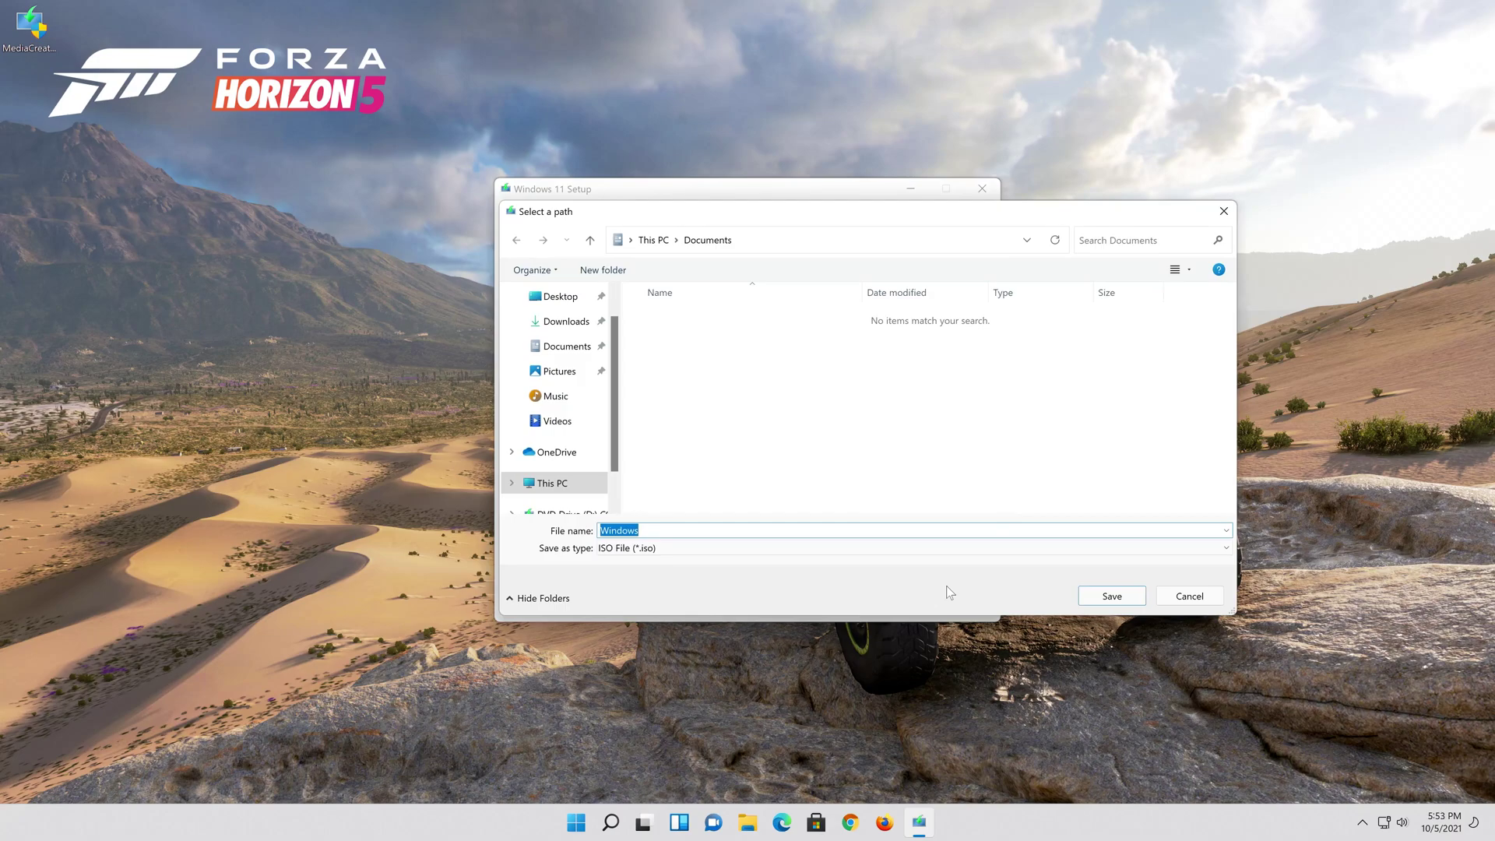
{"action": "left_click", "coordinate": [577, 304]}
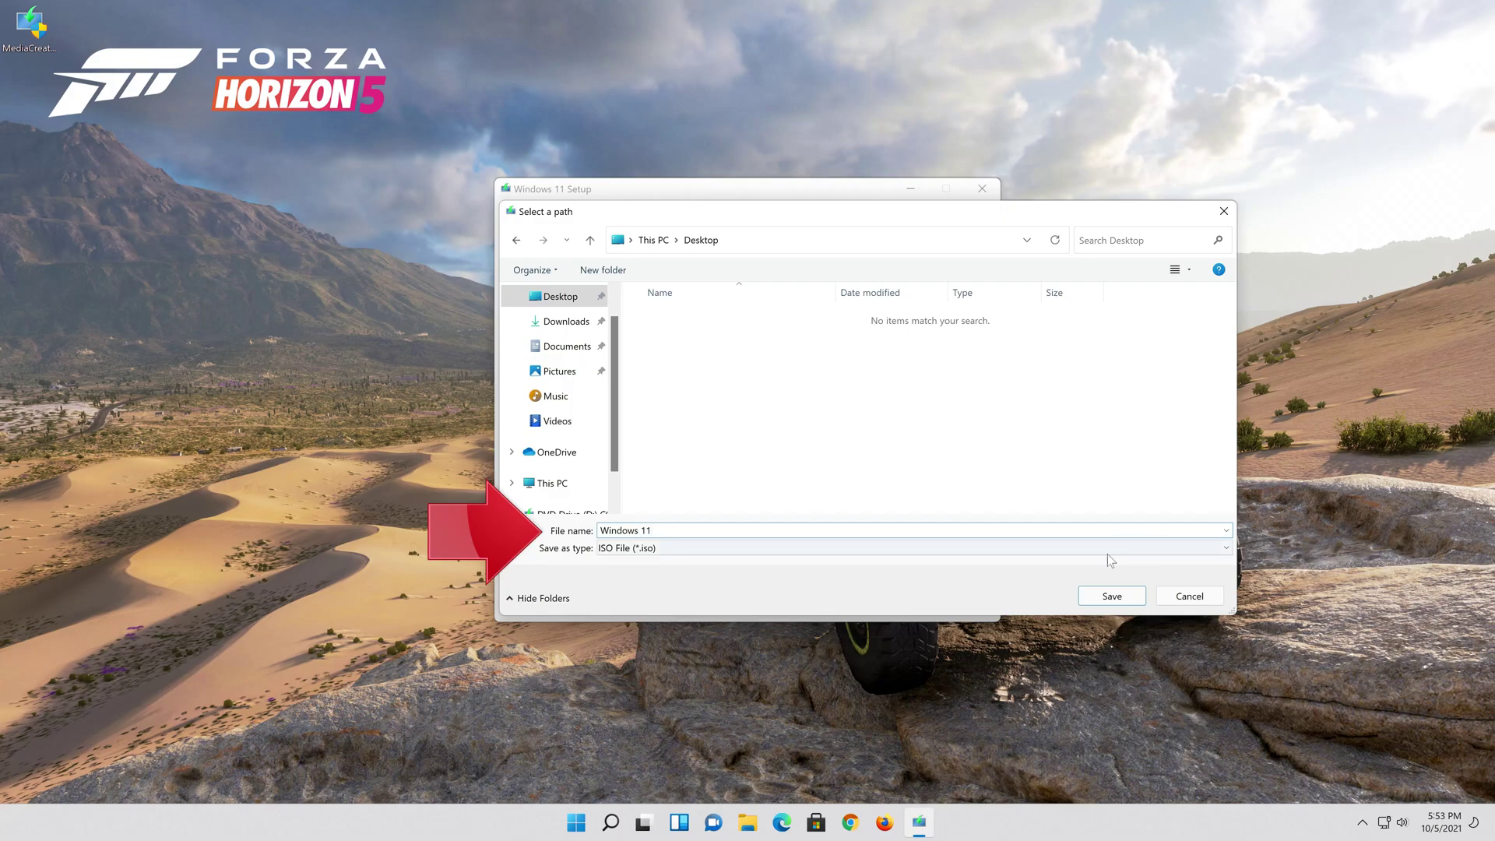
{"action": "left_click", "coordinate": [1124, 602]}
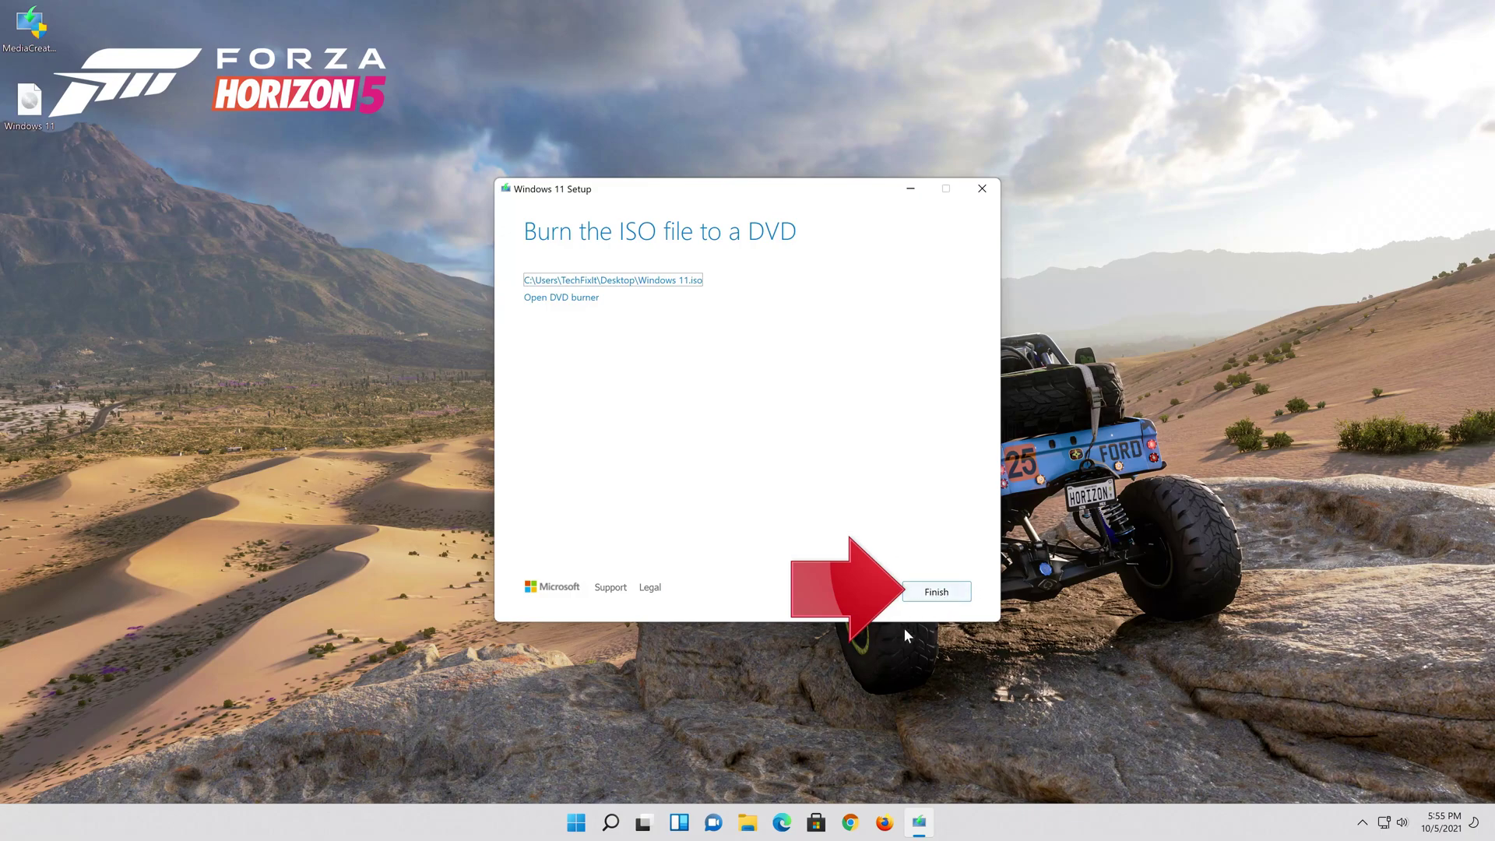
{"action": "left_click", "coordinate": [937, 593]}
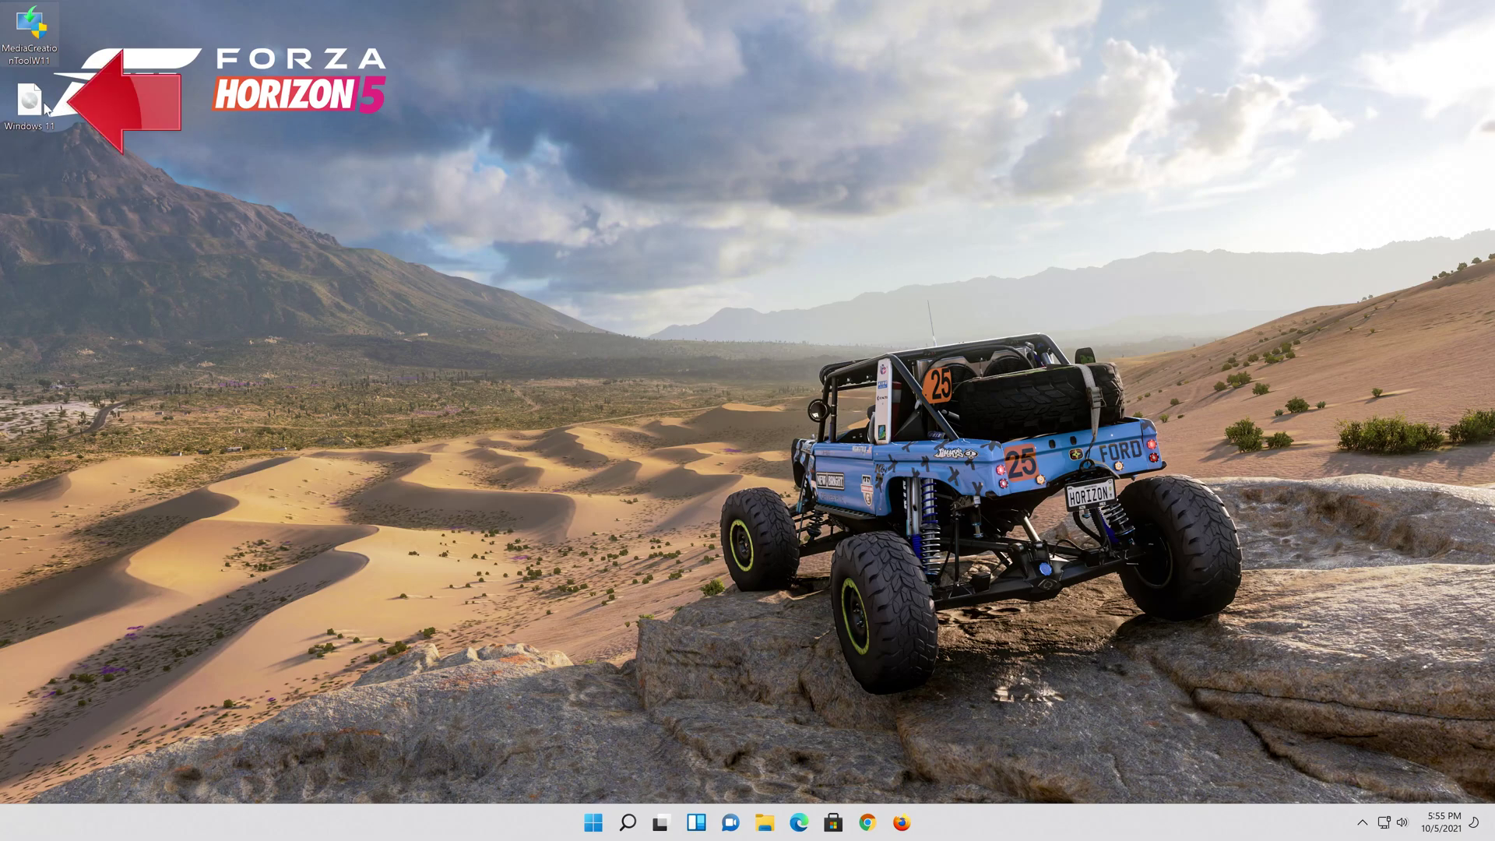
- Mount the desktop Windows 11 ISO and run its setup, allowing it to change the device
{"action": "mouse_move", "coordinate": [38, 113]}
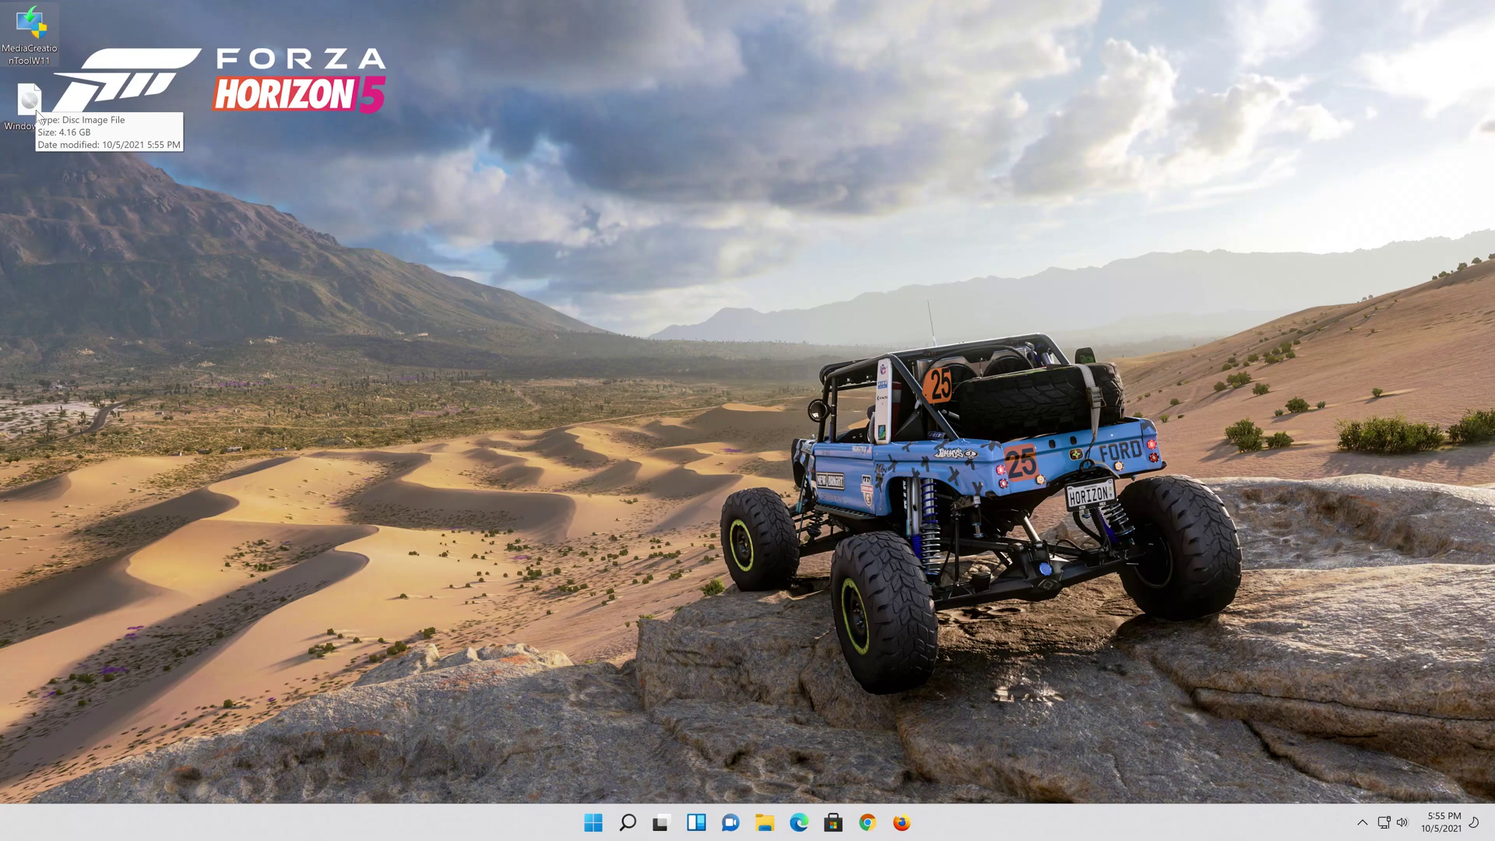
{"action": "double_click", "coordinate": [38, 113]}
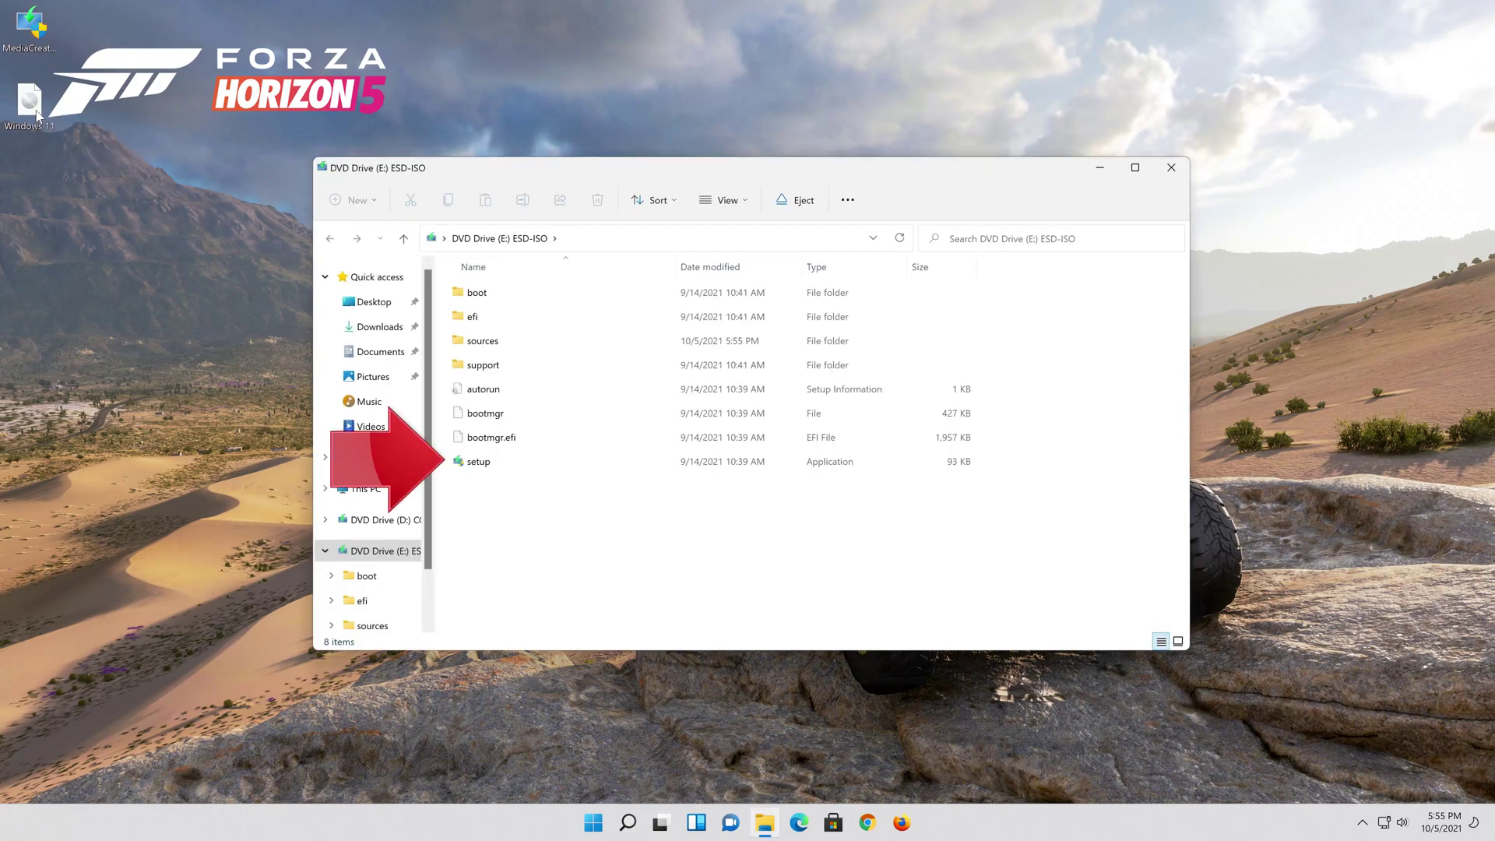
{"action": "double_click", "coordinate": [522, 458]}
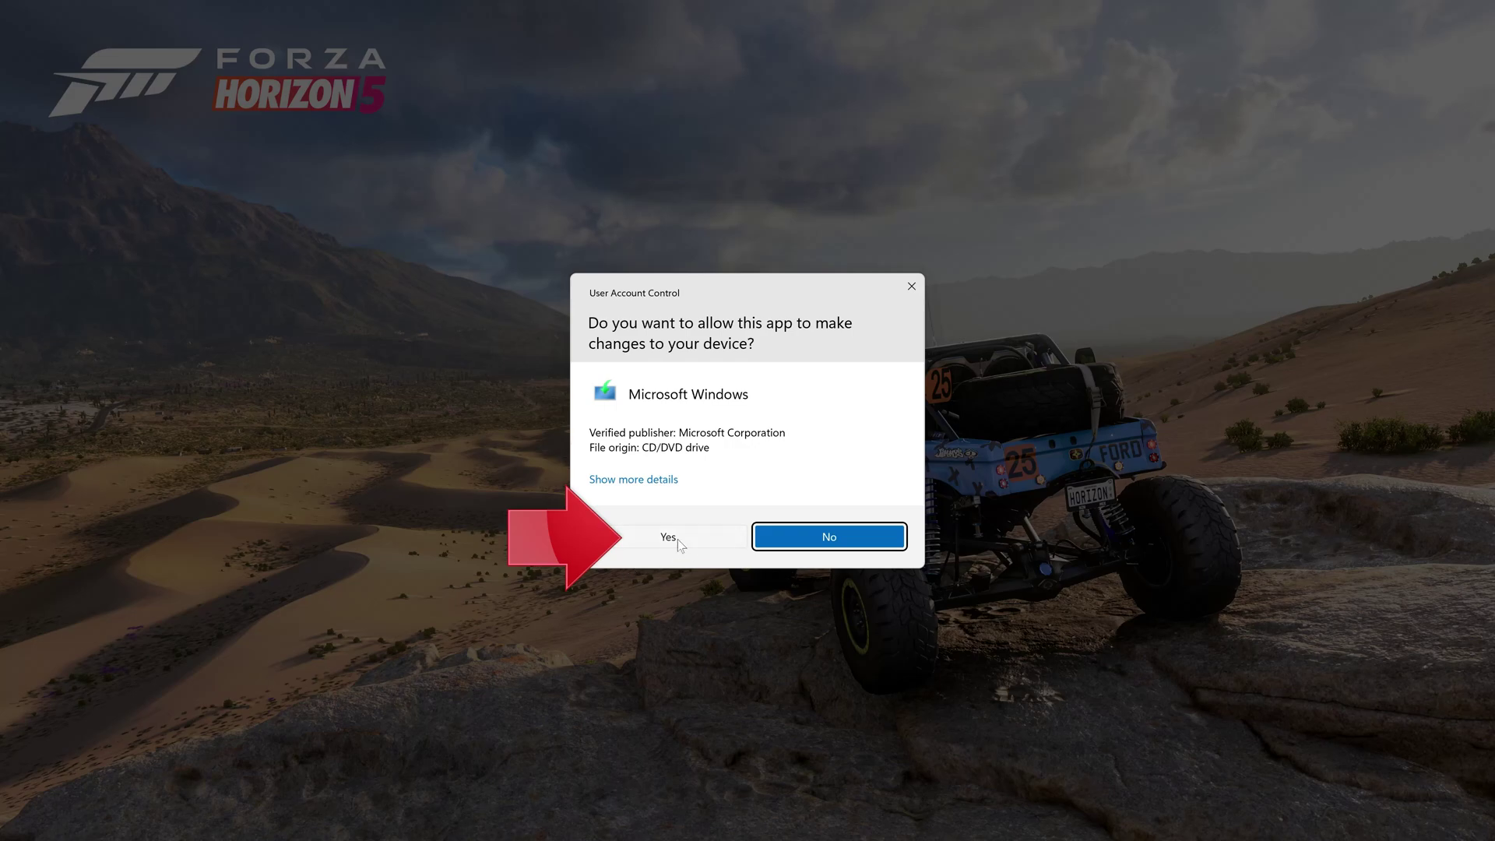
{"action": "left_click", "coordinate": [668, 537]}
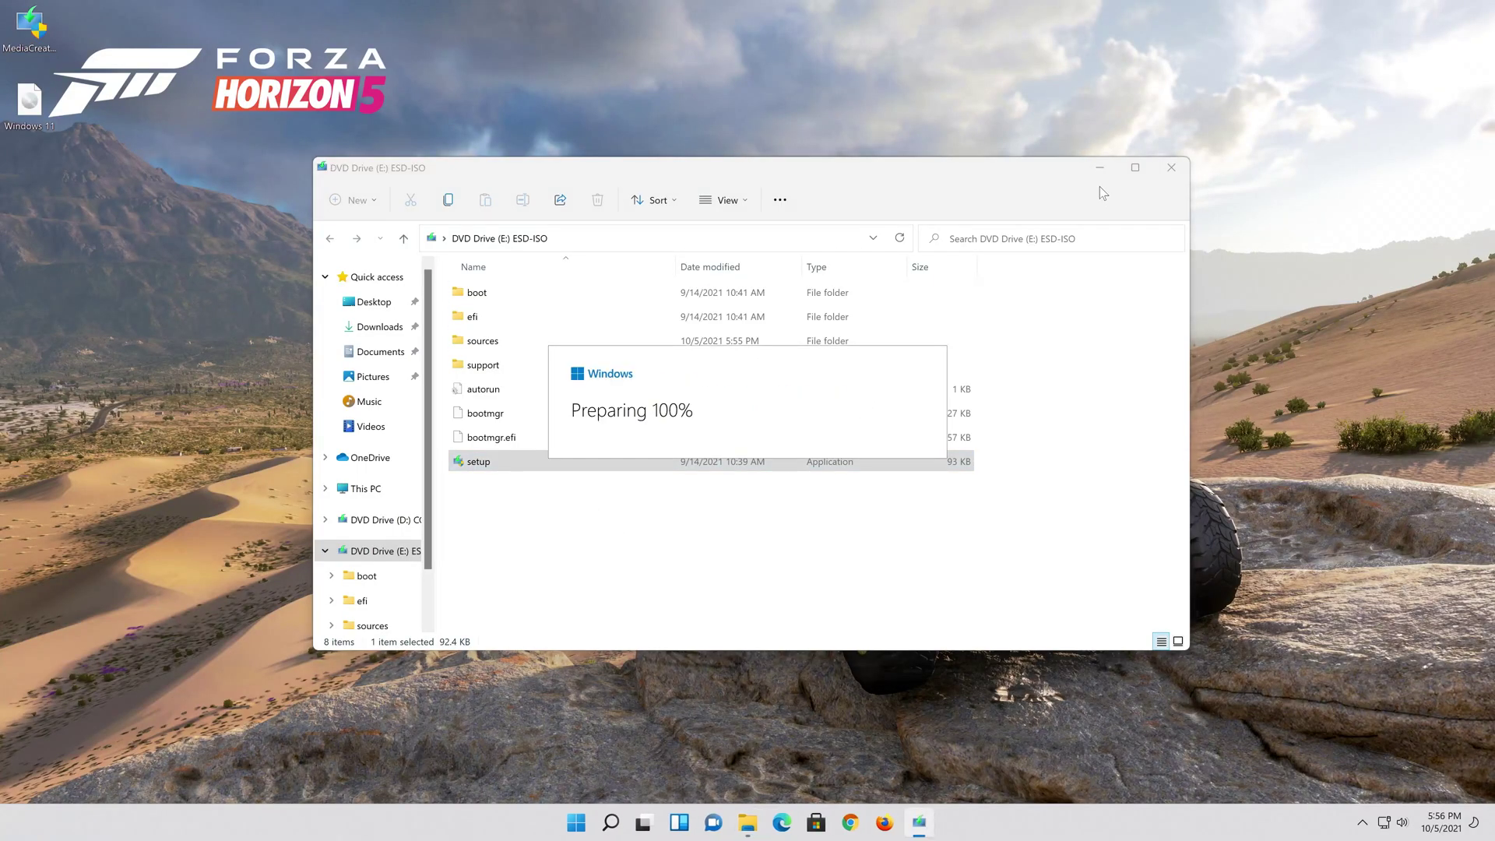
- Close the Explorer window, pass the update options and accept the Windows 11 license terms
{"action": "left_click", "coordinate": [1170, 168]}
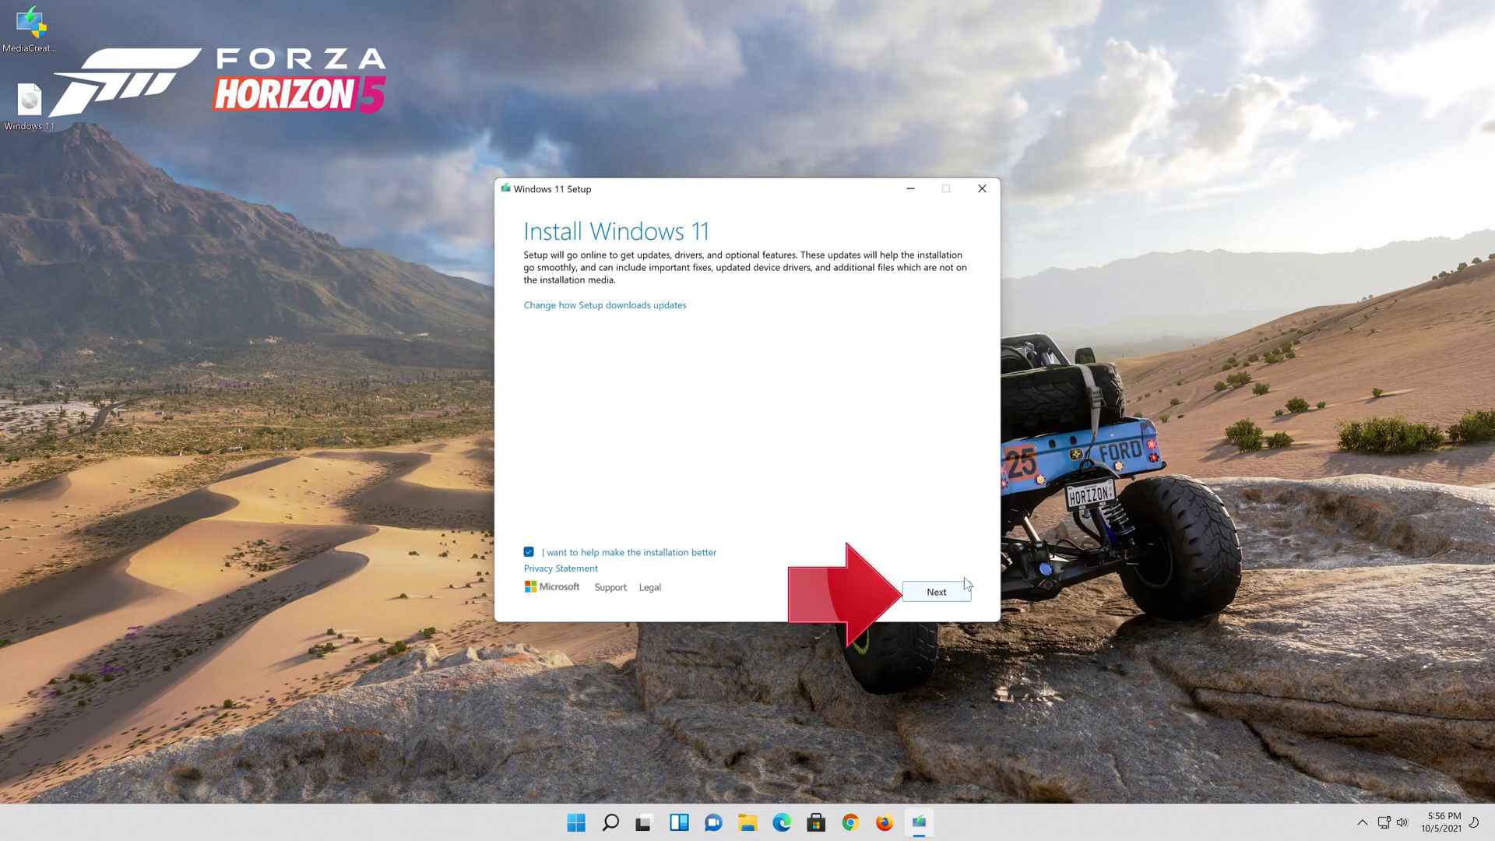
{"action": "left_click", "coordinate": [952, 602]}
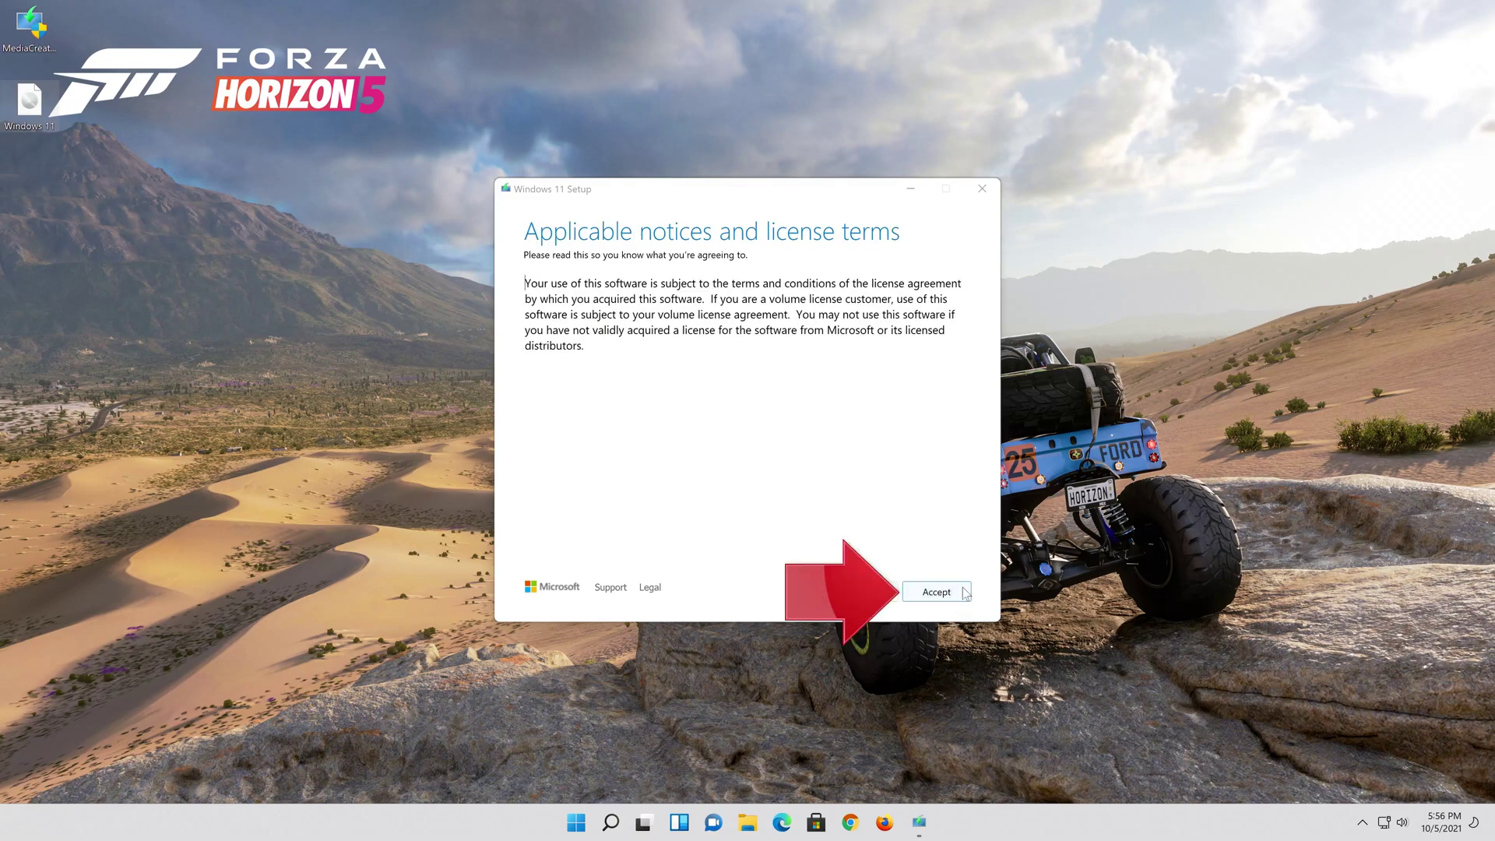
{"action": "left_click", "coordinate": [937, 600]}
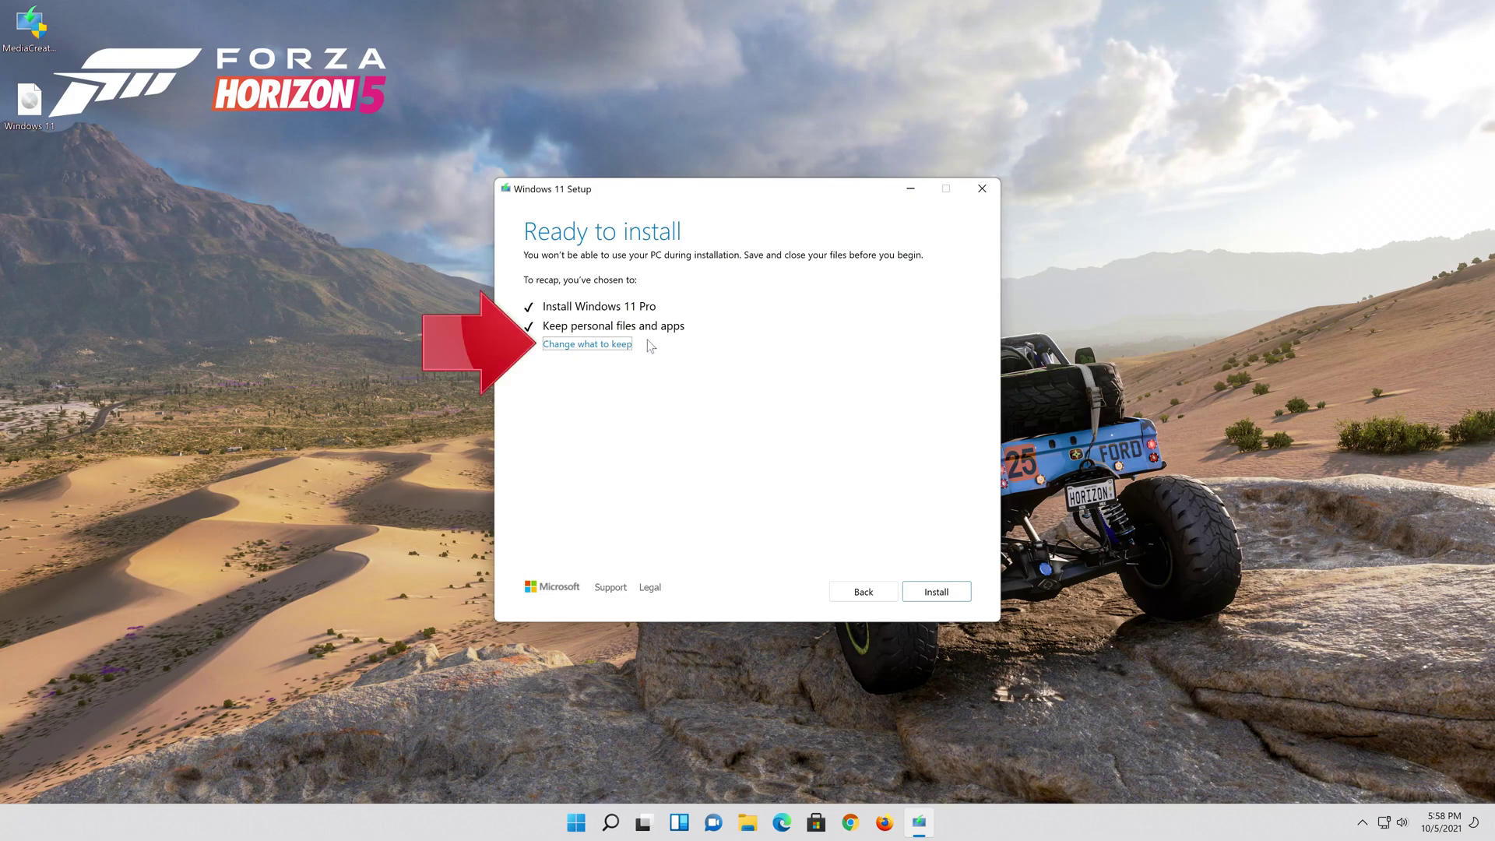
- Confirm 'Keep personal files and apps' and start the Windows 11 installation
{"action": "left_click", "coordinate": [614, 344]}
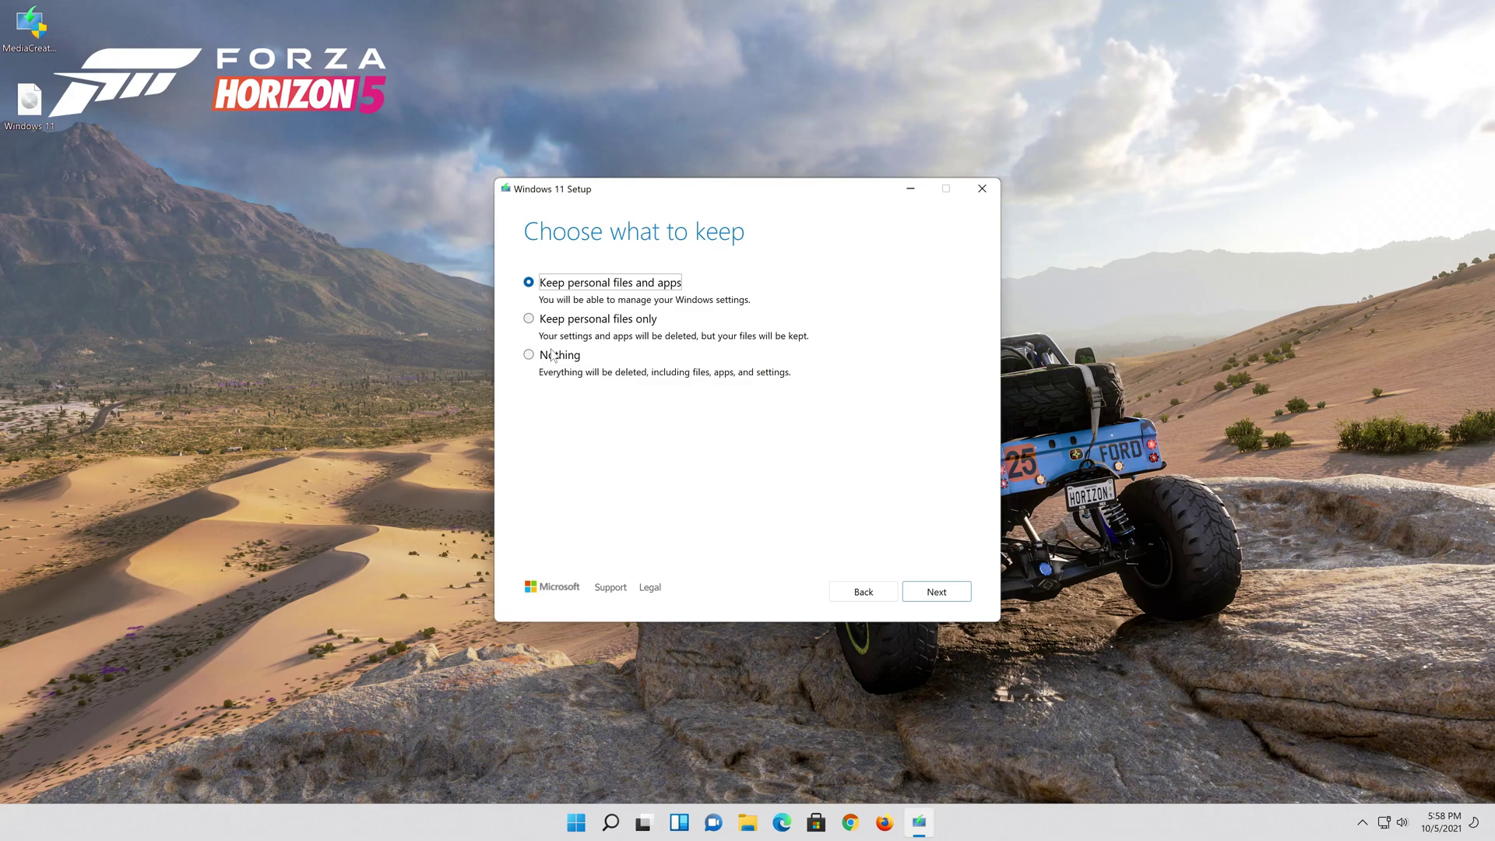
{"action": "left_click", "coordinate": [944, 593]}
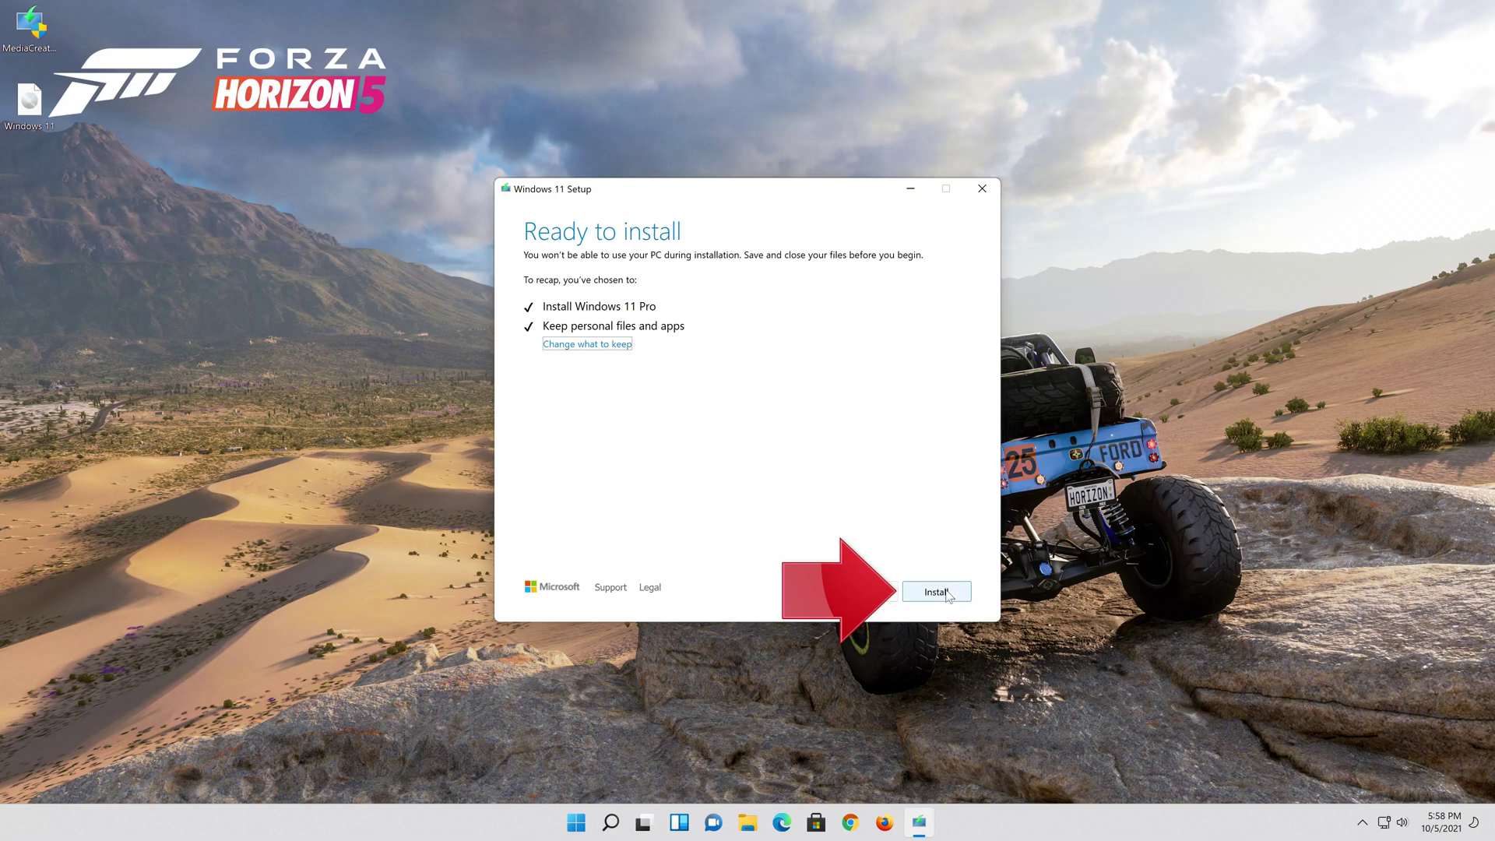
{"action": "left_click", "coordinate": [937, 592]}
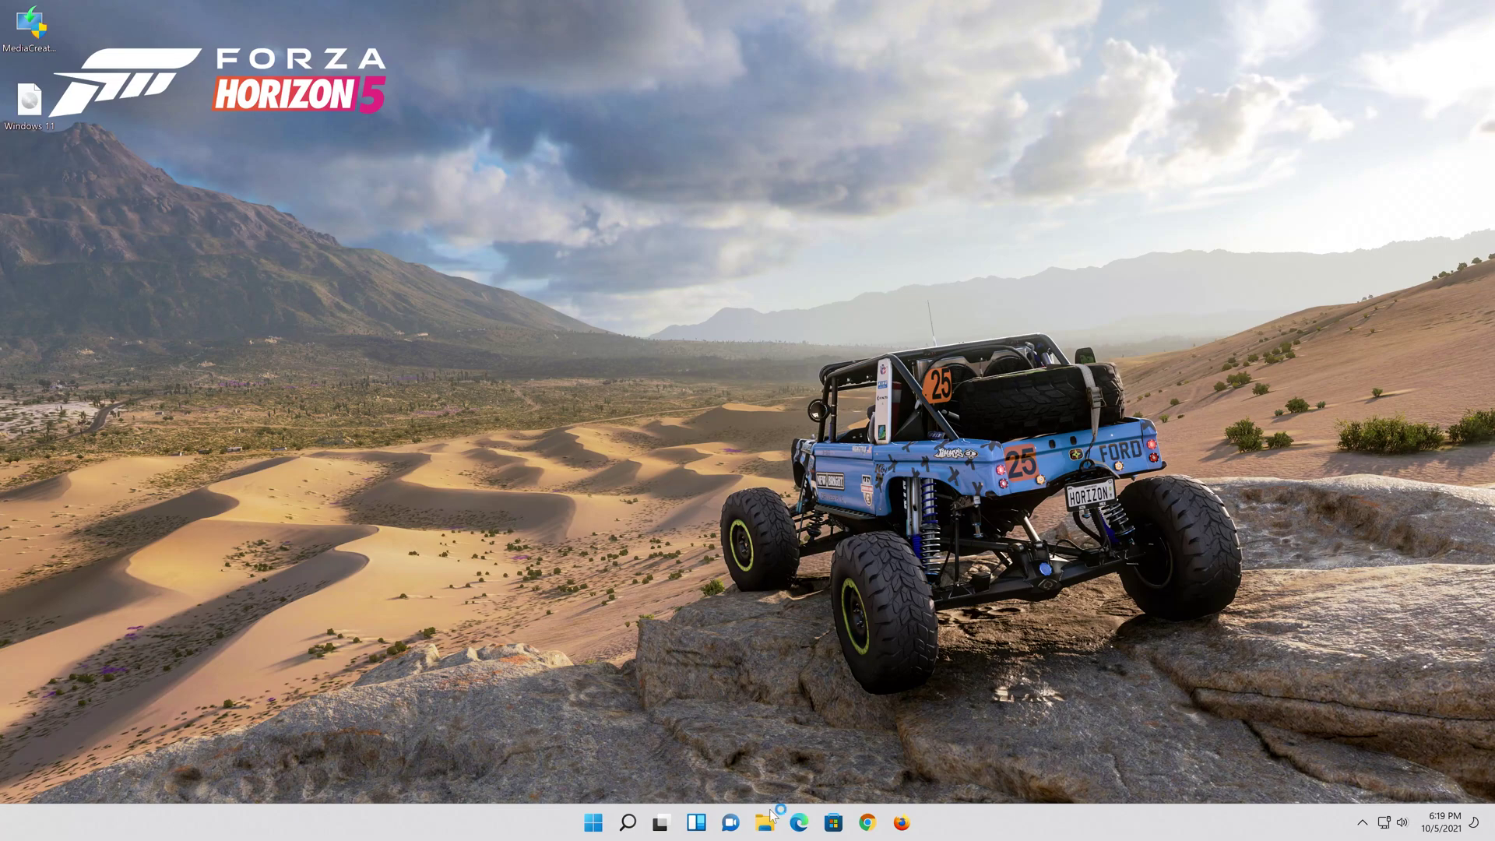
- Bring up the mounted Windows 11 DVD drive's actions to eject it
{"action": "right_click", "coordinate": [421, 519]}
{"action": "right_click", "coordinate": [555, 459]}
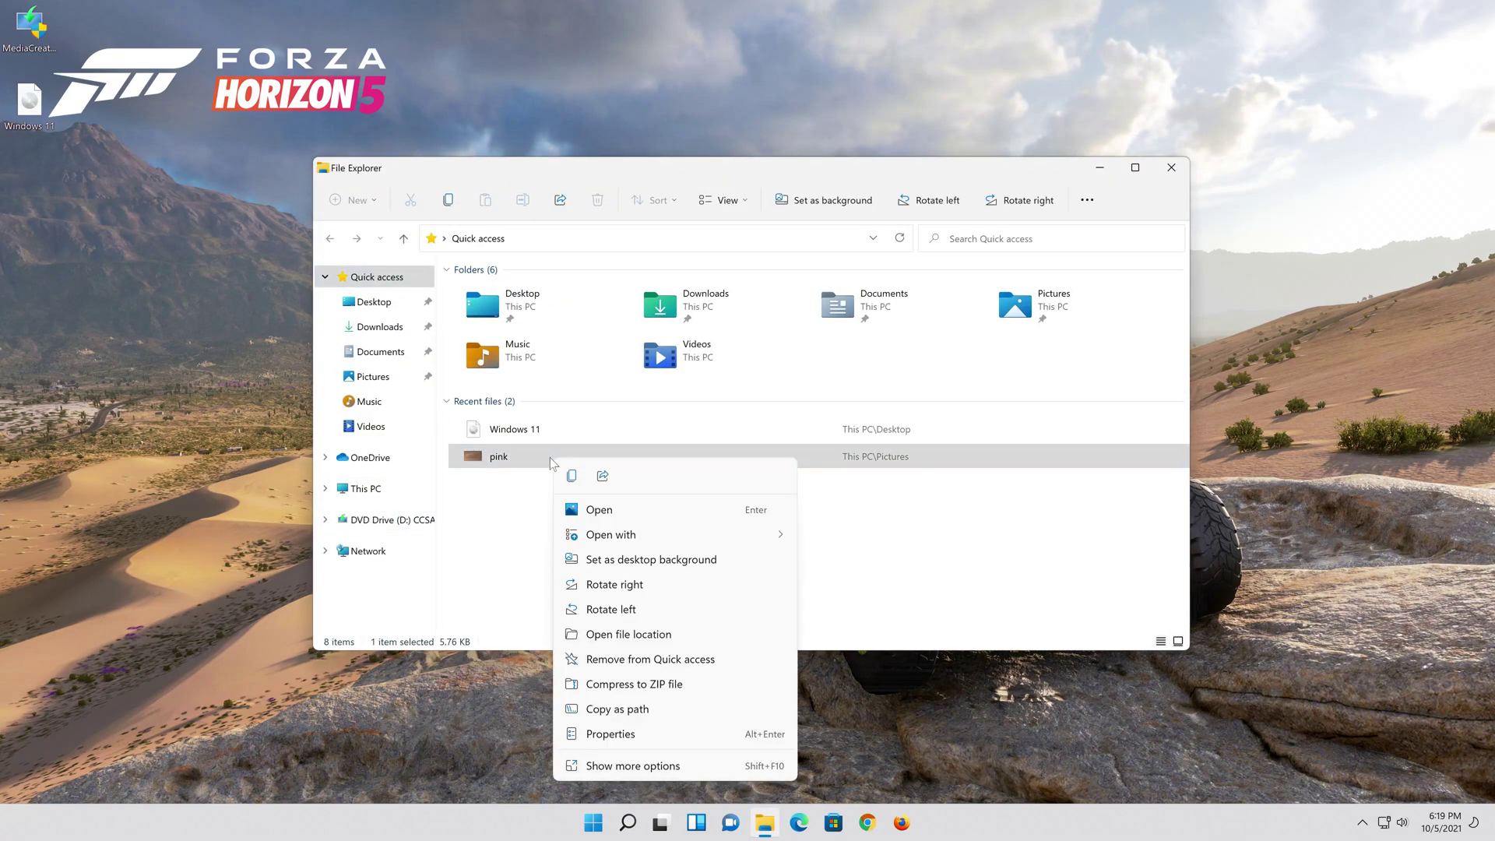
{"action": "left_click", "coordinate": [478, 401]}
{"action": "key", "text": "super+d"}
{"action": "key", "text": "super+d"}
{"action": "right_click", "coordinate": [391, 528]}
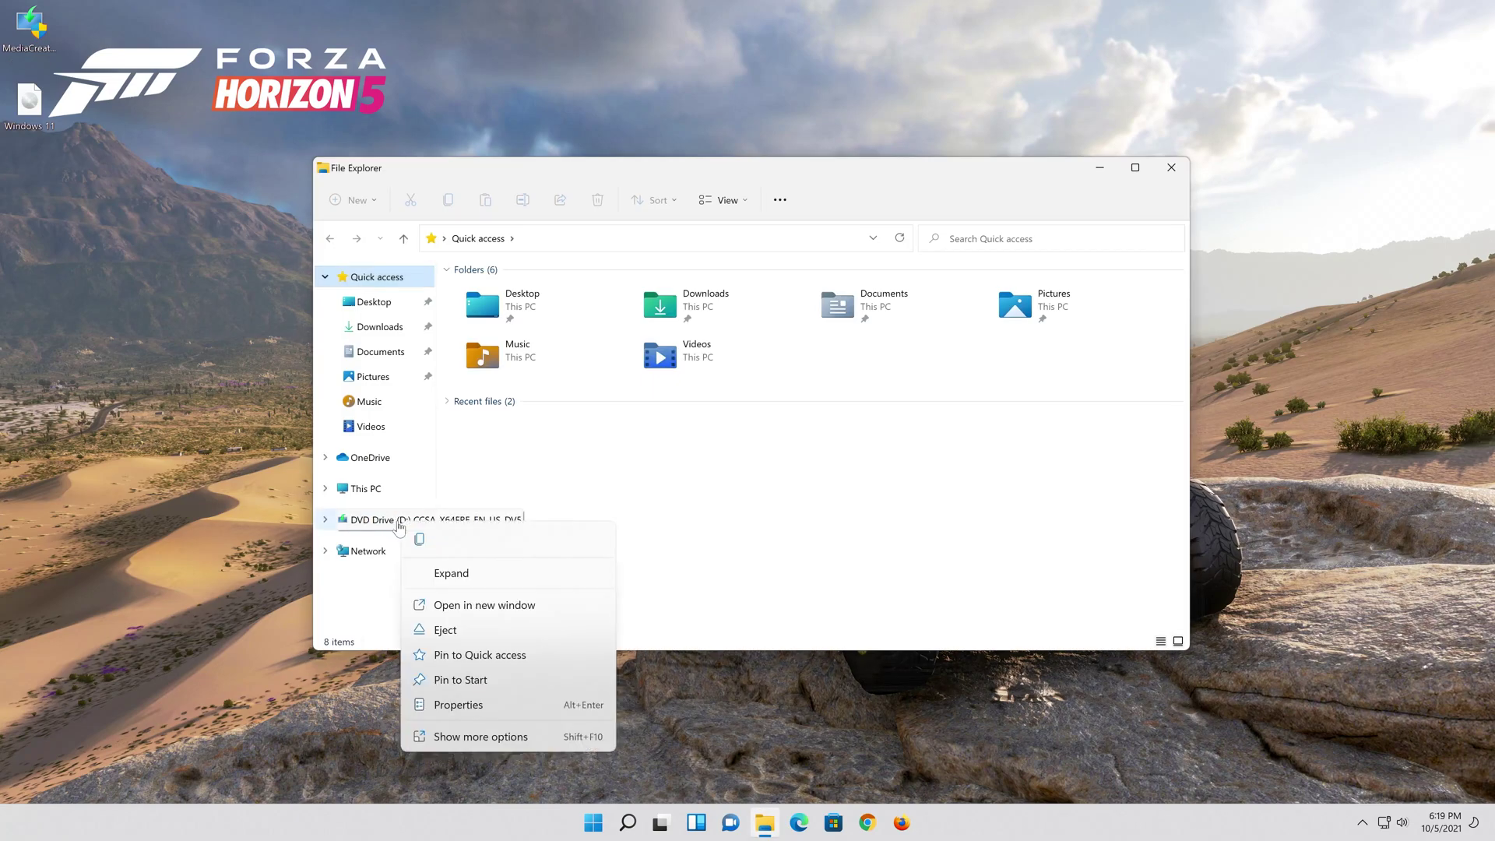